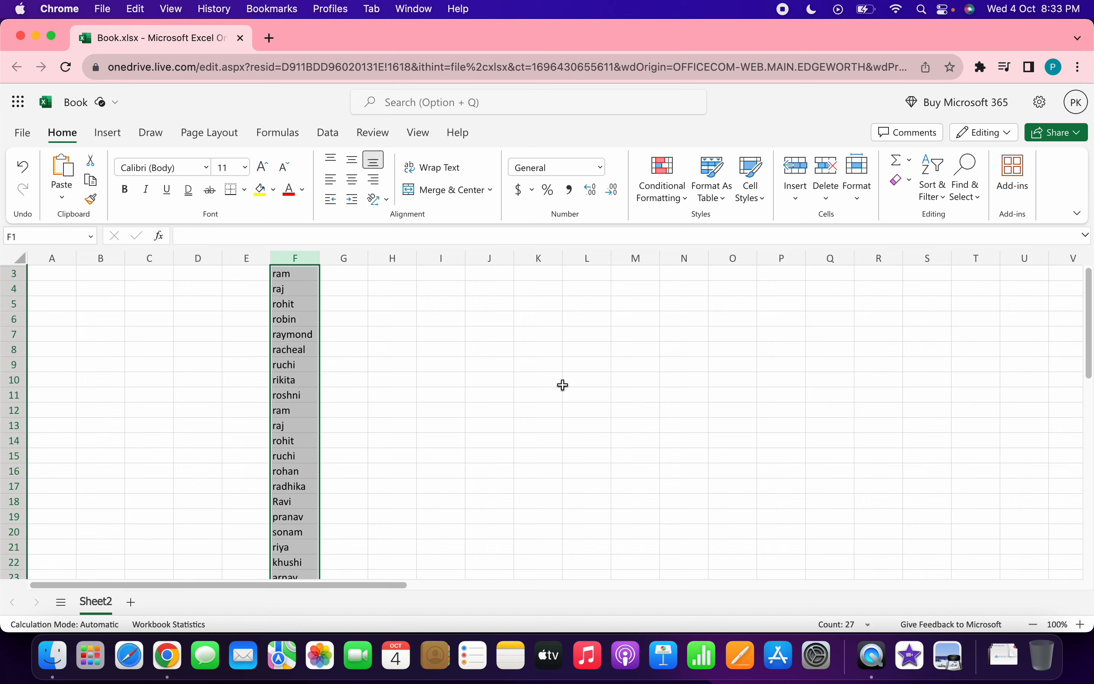
Enter =COUNTA(F3:F29) in cell I3 to count the non-empty names in column F.
{"action": "key", "text": "Right"}
{"action": "key", "text": "Right"}
{"action": "key", "text": "Right"}
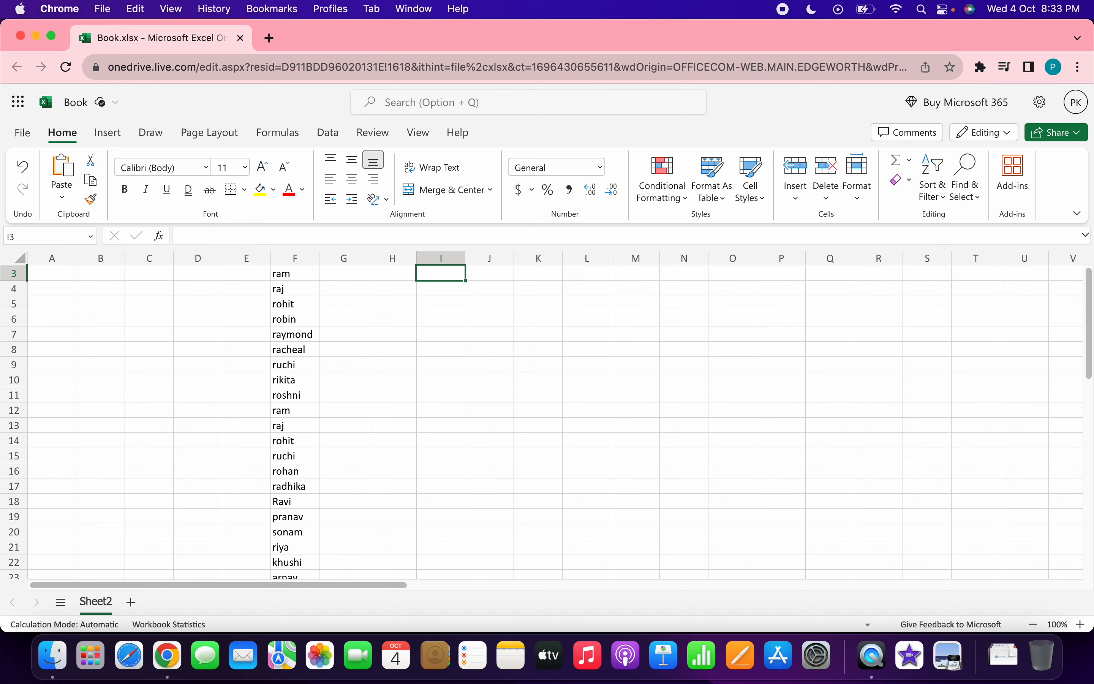
{"action": "type", "text": "="}
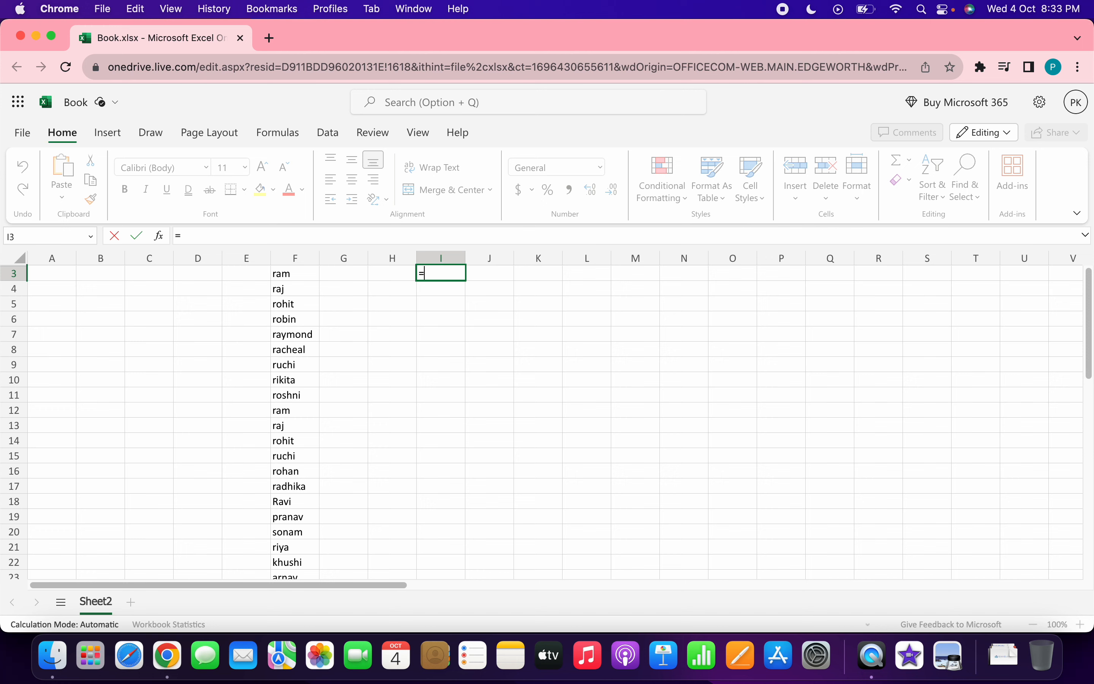
{"action": "type", "text": "count"}
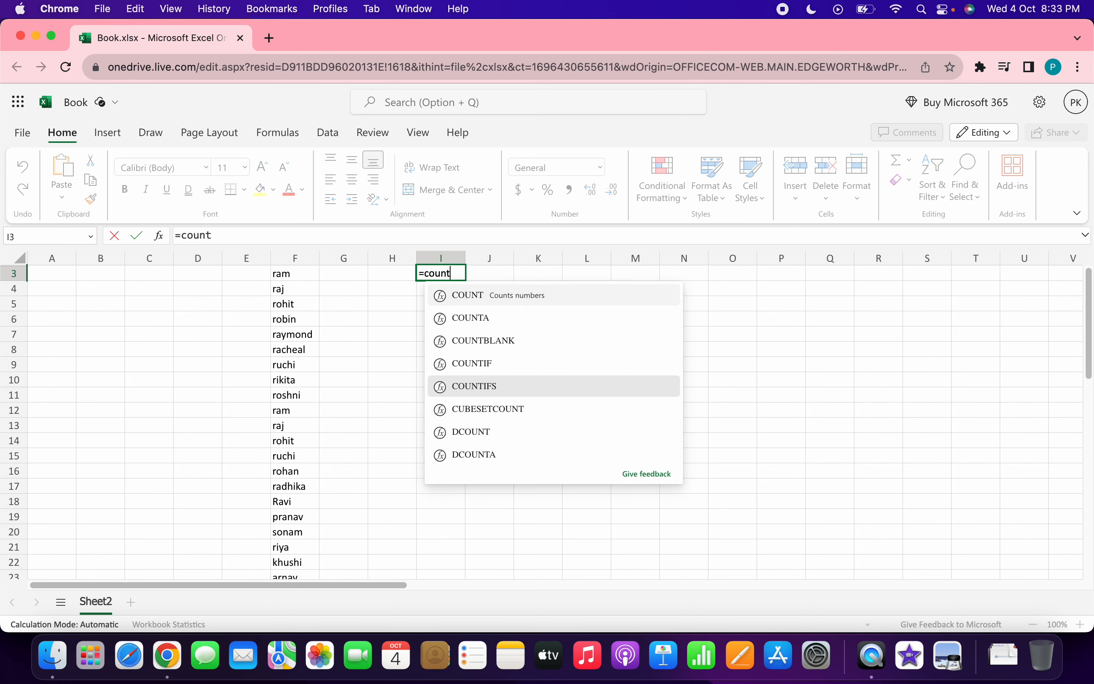
{"action": "left_click", "coordinate": [518, 319]}
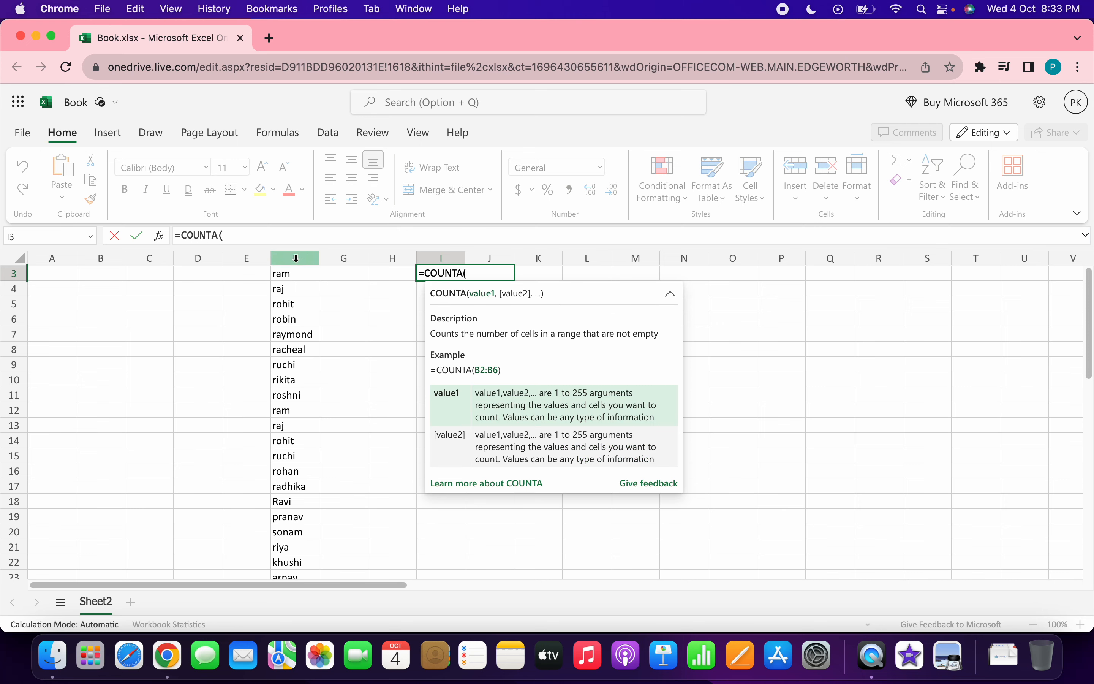
{"action": "left_click", "coordinate": [292, 273]}
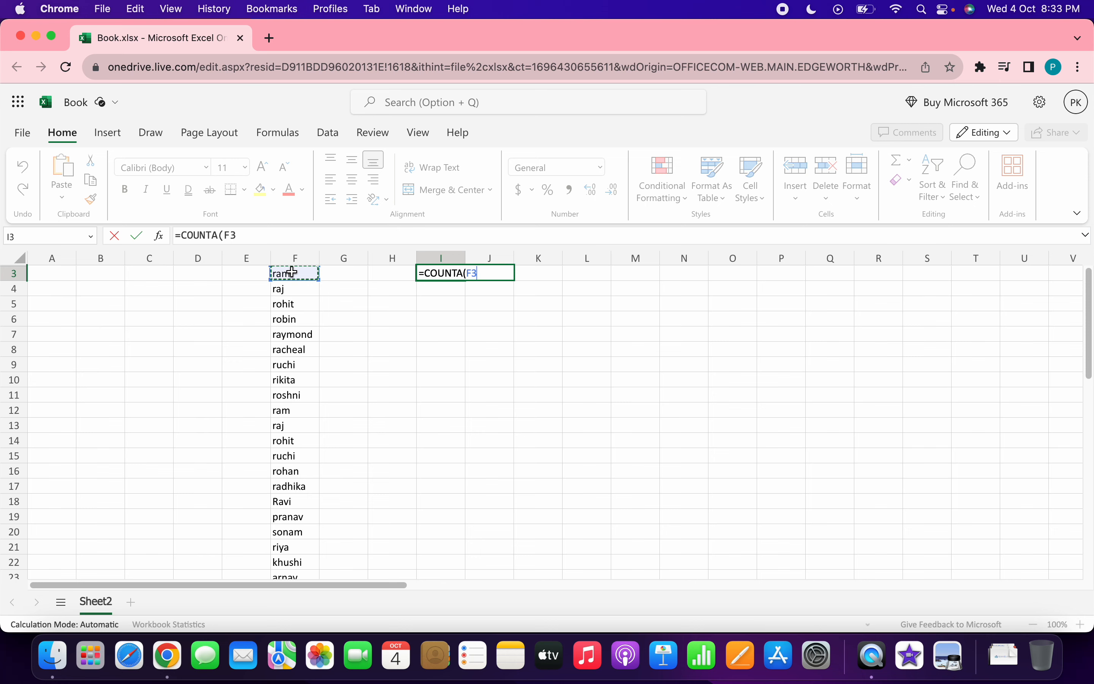
{"action": "key", "text": "super+shift+Down"}
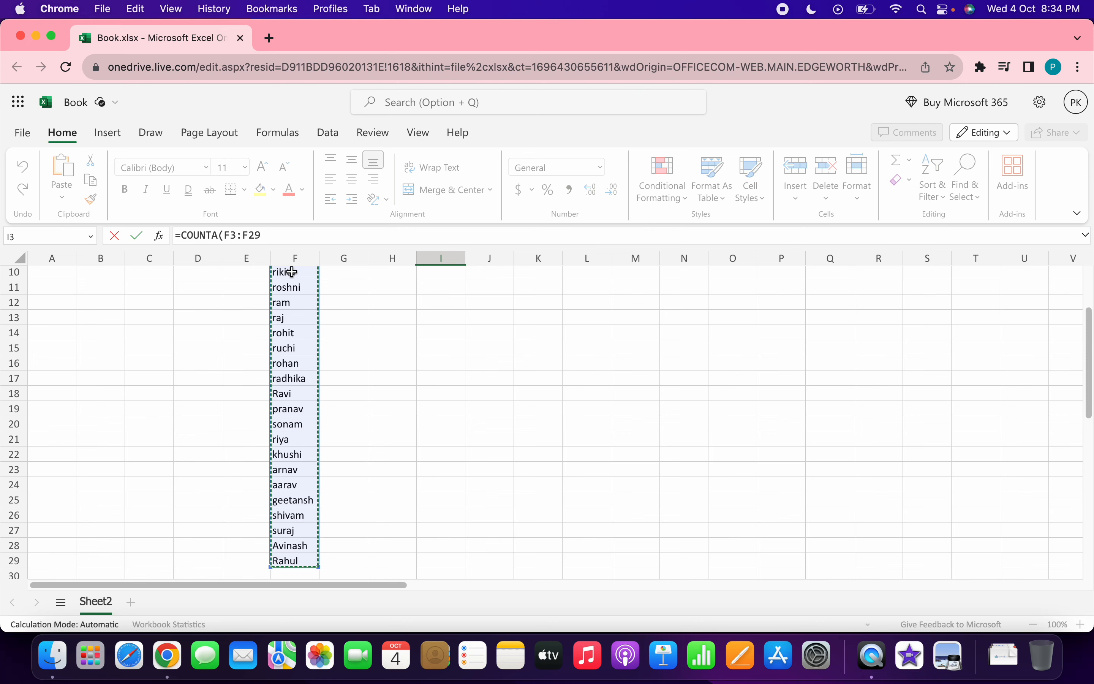
{"action": "key", "text": "Return"}
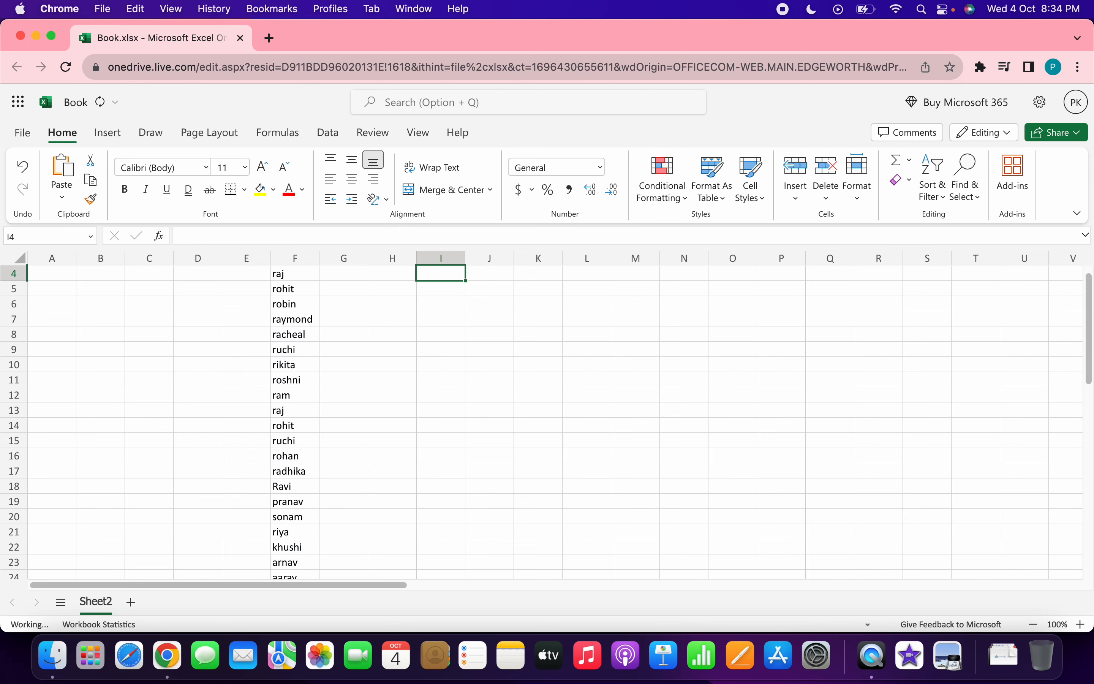
{"action": "key", "text": "Up"}
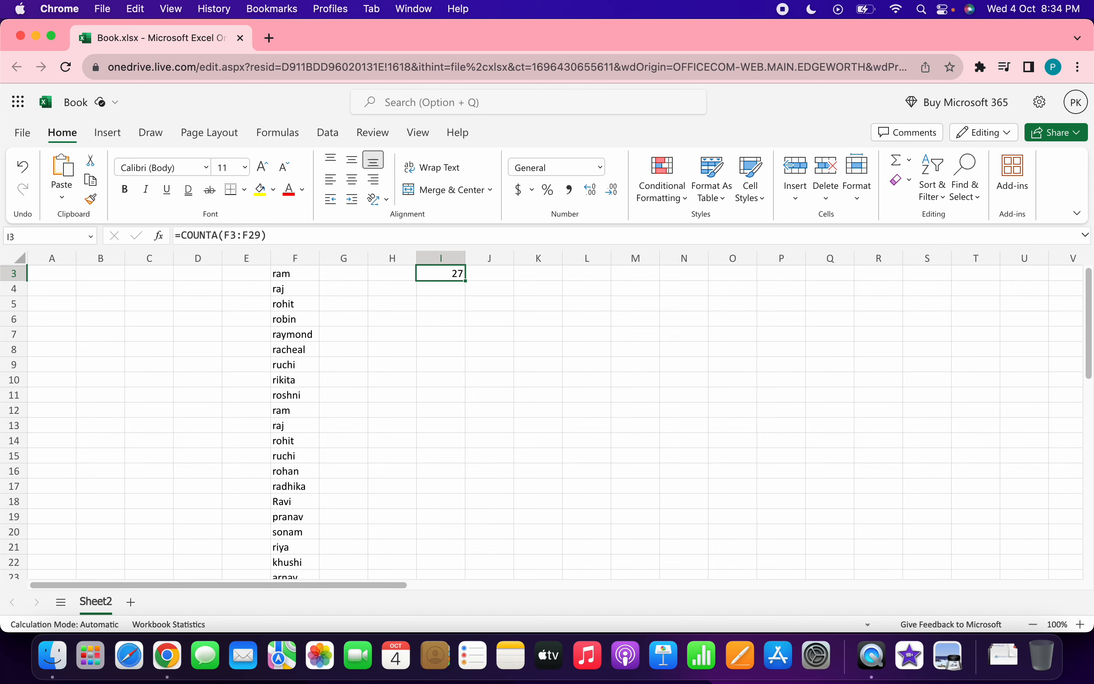
{"action": "key", "text": "Right"}
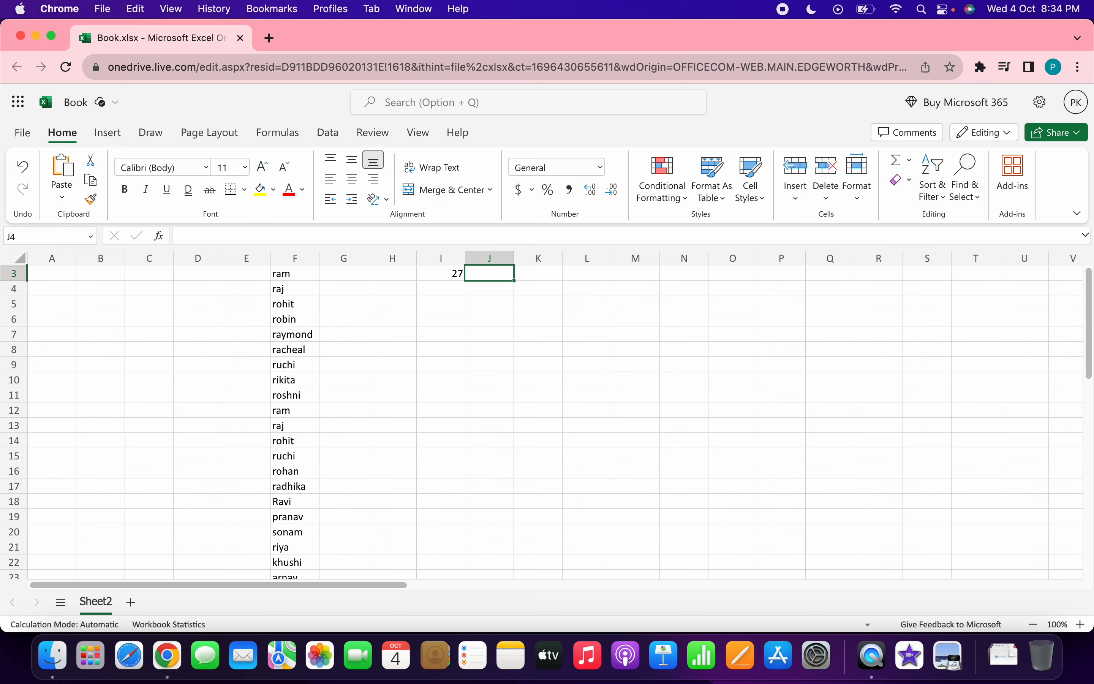
{"action": "key", "text": "Left"}
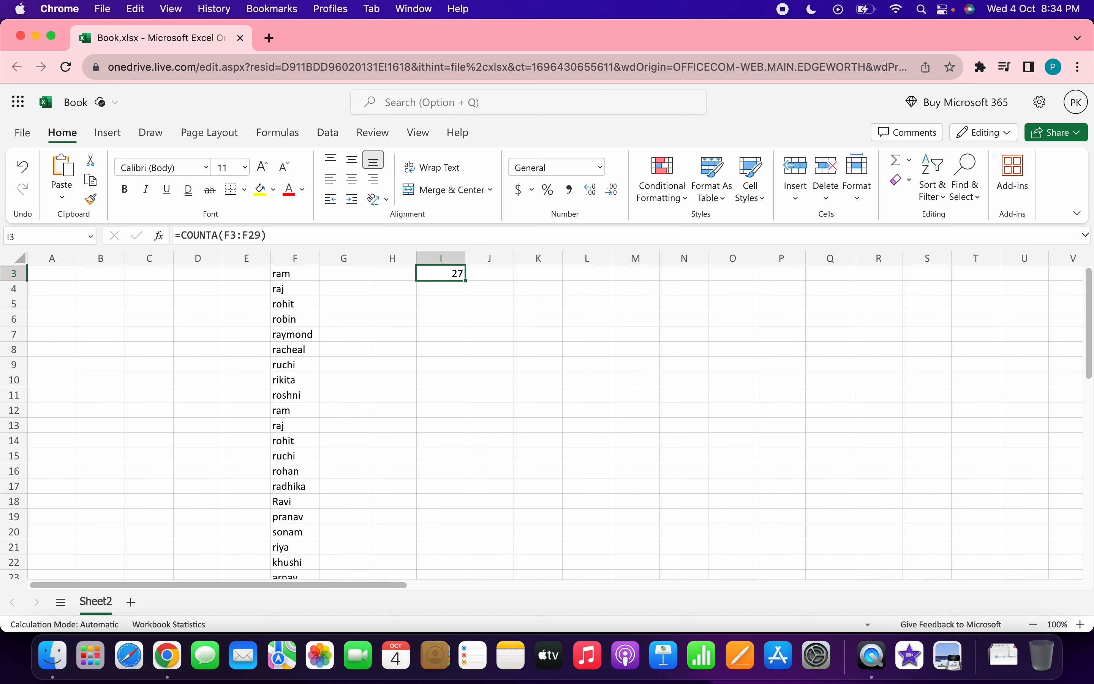
Clear the name in cell F4 and undo the deletion.
{"action": "key", "text": "Down"}
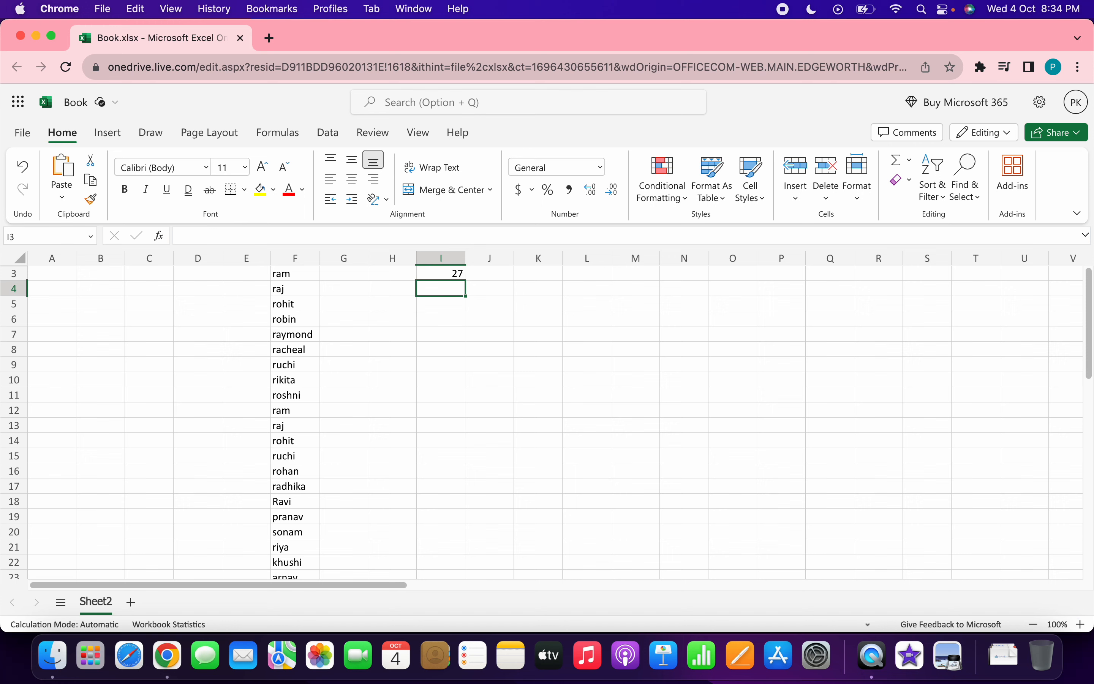
{"action": "key", "text": "Left"}
{"action": "key", "text": "Left"}
{"action": "key", "text": "Left"}
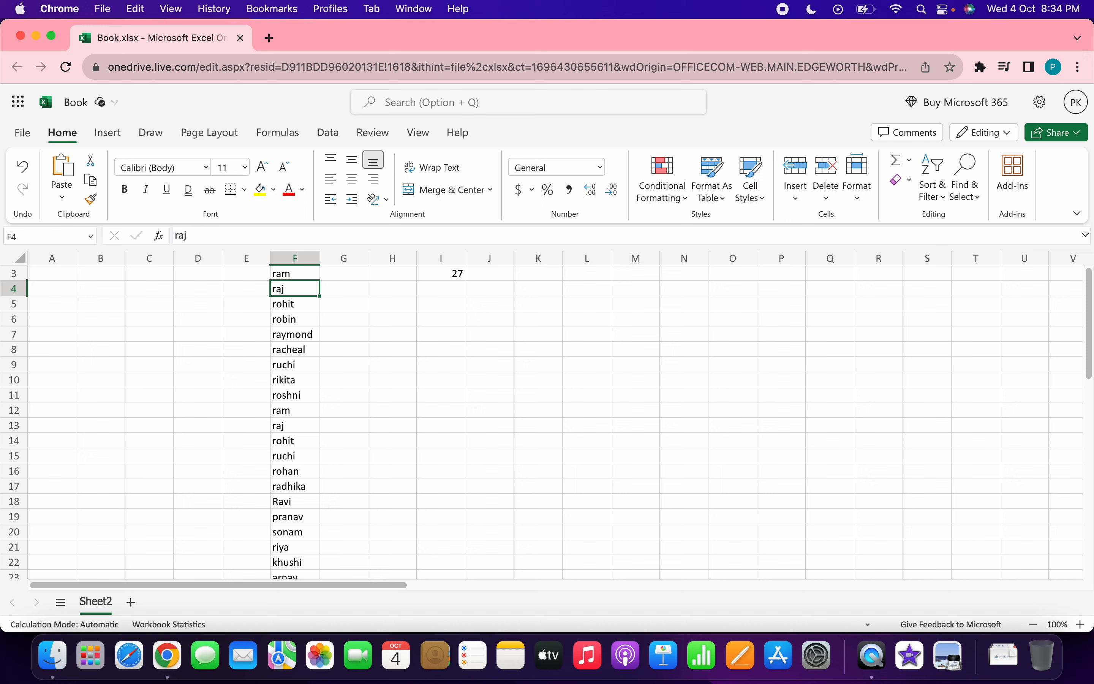
{"action": "key", "text": "Delete"}
{"action": "key", "text": "super+z"}
Examine the names in column F down to the end of the list for repeated entries.
{"action": "key", "text": "Right"}
{"action": "key", "text": "Right"}
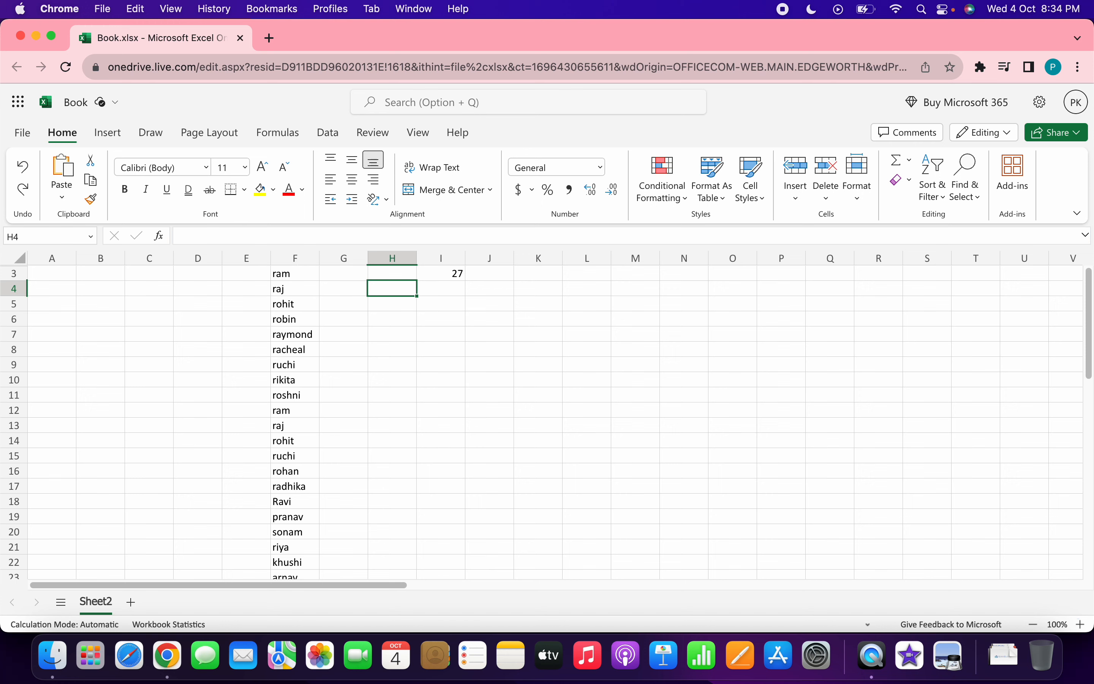
{"action": "key", "text": "Right"}
{"action": "key", "text": "Right"}
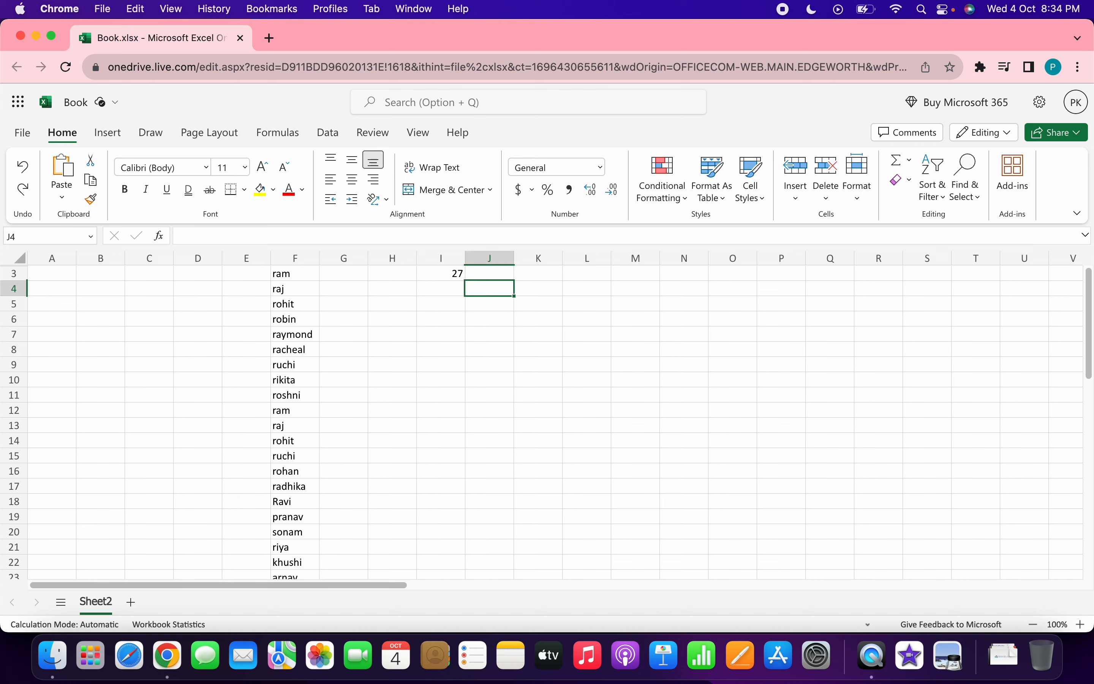
{"action": "key", "text": "Right"}
{"action": "key", "text": "Right"}
{"action": "key", "text": "Up"}
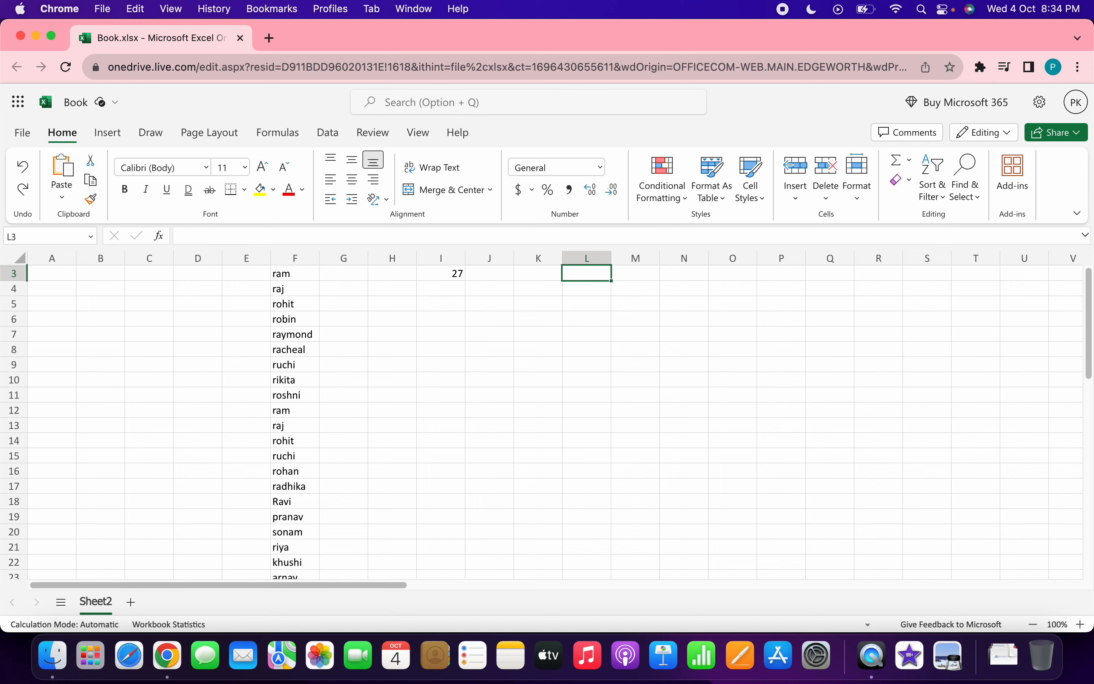
{"action": "key", "text": "Left"}
{"action": "key", "text": "Left"}
{"action": "key", "text": "Left"}
{"action": "key", "text": "Left"}
{"action": "key", "text": "Left"}
{"action": "key", "text": "Left"}
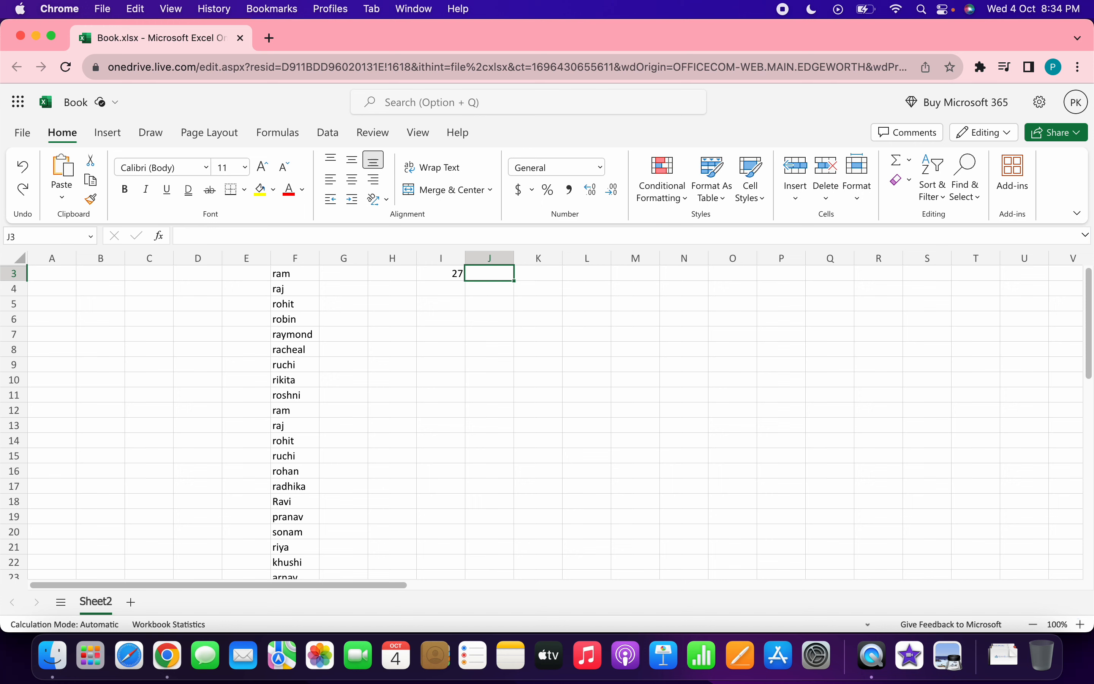
{"action": "key", "text": "Down"}
{"action": "key", "text": "Down"}
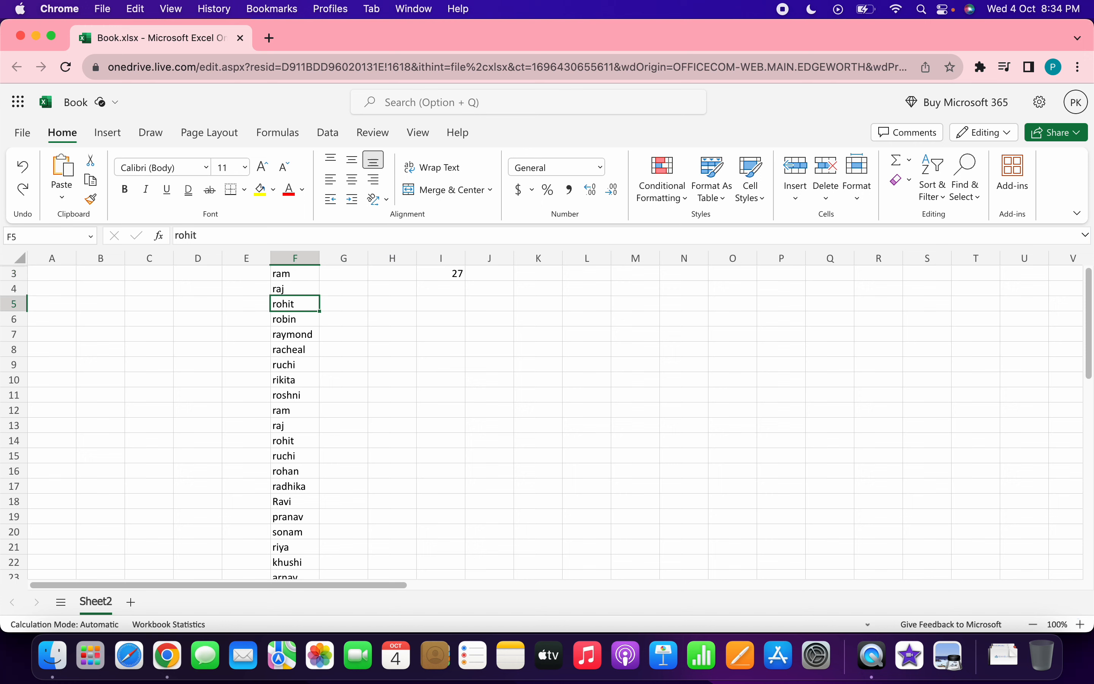
{"action": "key", "text": "Down"}
{"action": "key", "text": "Down"}
{"action": "key", "text": "Down"}
{"action": "key", "text": "Down"}
{"action": "key", "text": "Down"}
{"action": "key", "text": "Down"}
{"action": "key", "text": "Down"}
{"action": "key", "text": "Down"}
{"action": "key", "text": "Down"}
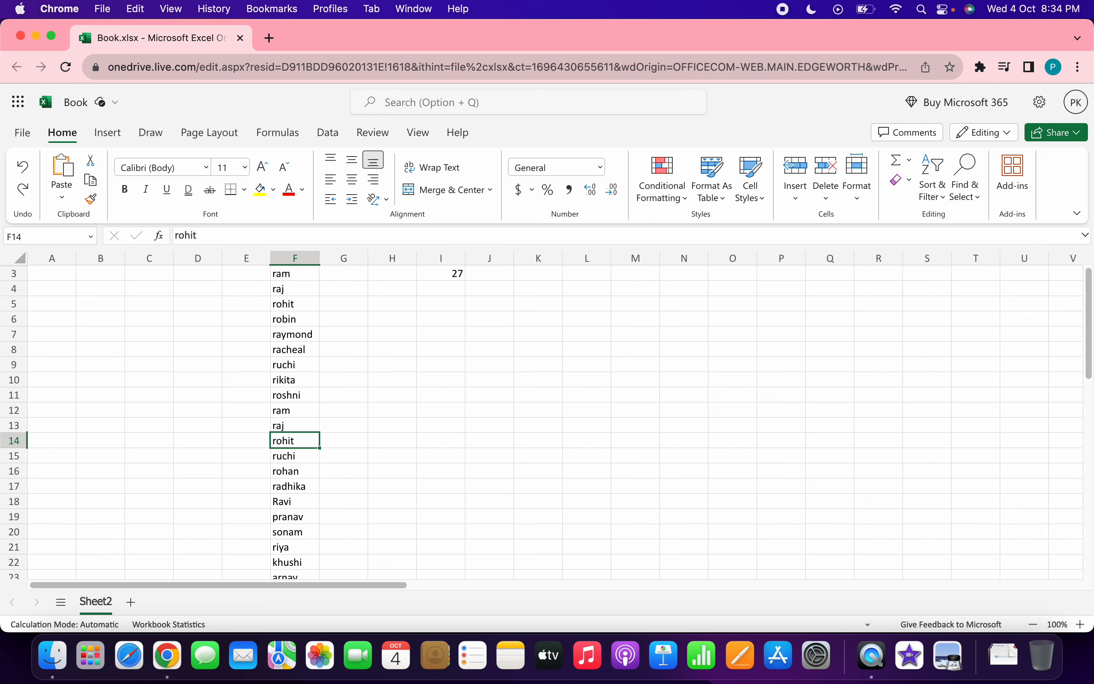
{"action": "key", "text": "Down"}
{"action": "key", "text": "Down"}
{"action": "key", "text": "Down"}
{"action": "key", "text": "Down"}
{"action": "key", "text": "Down"}
{"action": "key", "text": "Down"}
{"action": "key", "text": "Down"}
{"action": "key", "text": "Down"}
{"action": "key", "text": "Down"}
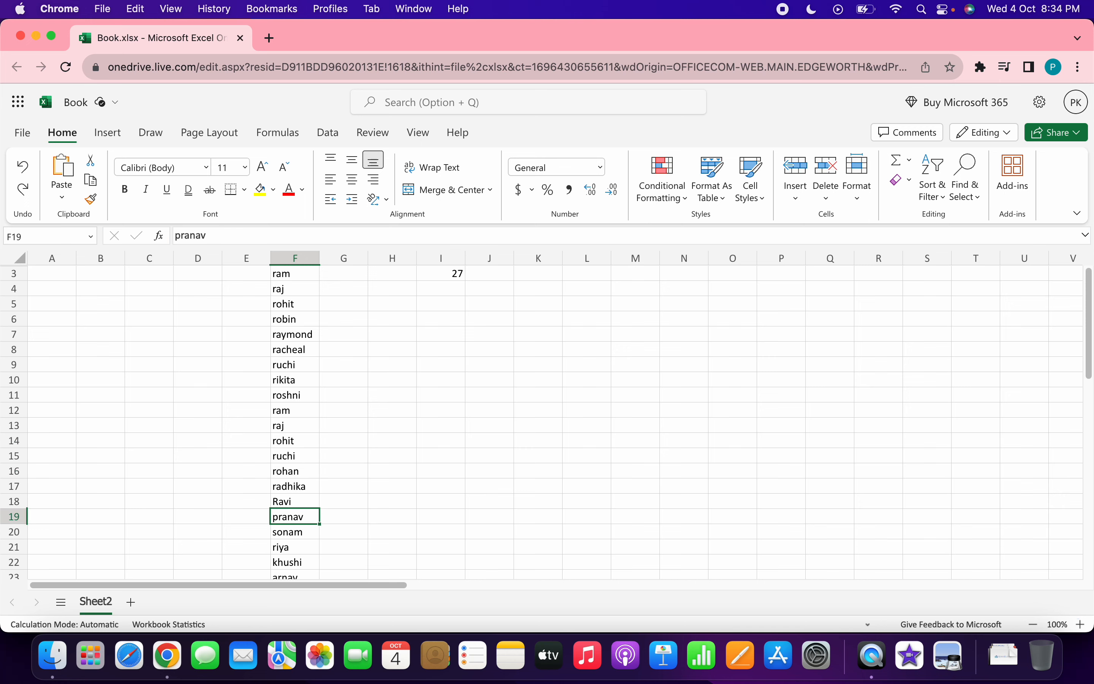
{"action": "key", "text": "Down"}
{"action": "key", "text": "Down"}
{"action": "key", "text": "Down"}
{"action": "key", "text": "Down"}
{"action": "key", "text": "Down"}
{"action": "key", "text": "Down"}
{"action": "key", "text": "Down"}
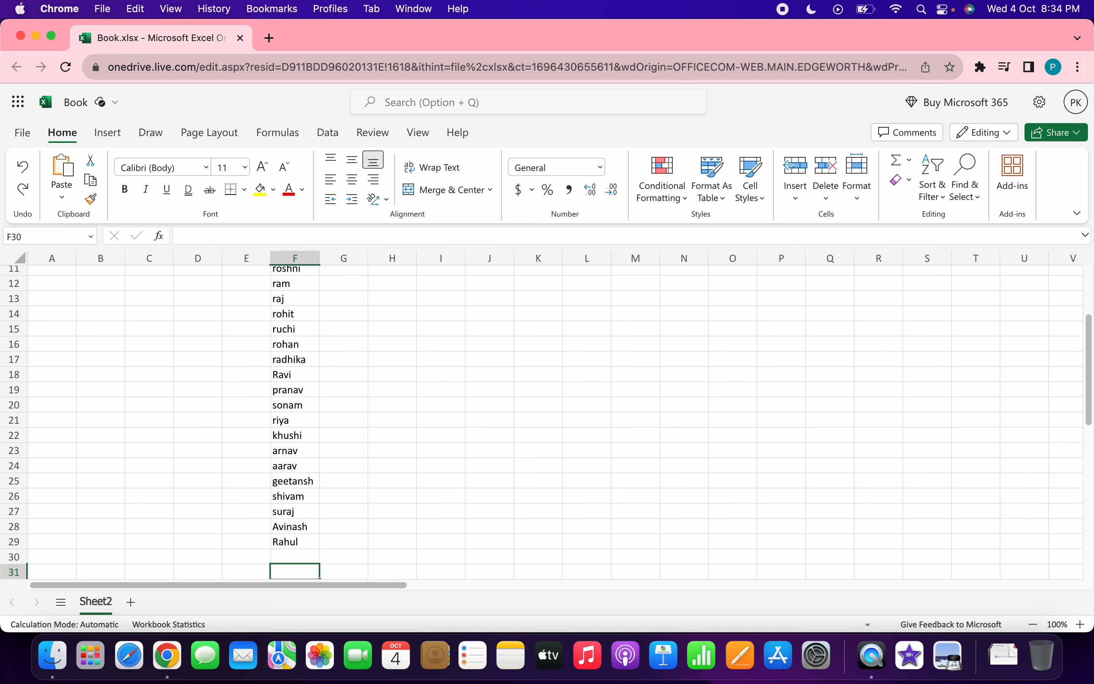
{"action": "key", "text": "Up"}
{"action": "key", "text": "Up"}
{"action": "key", "text": "Up"}
{"action": "key", "text": "Up"}
{"action": "key", "text": "Up"}
{"action": "key", "text": "Up"}
{"action": "key", "text": "Up"}
{"action": "key", "text": "Up"}
{"action": "key", "text": "Up"}
{"action": "key", "text": "Up"}
{"action": "key", "text": "Up"}
{"action": "key", "text": "Up"}
{"action": "key", "text": "Up"}
{"action": "key", "text": "Up"}
{"action": "key", "text": "Up"}
{"action": "key", "text": "Up"}
{"action": "key", "text": "Up"}
{"action": "key", "text": "Up"}
{"action": "key", "text": "Up"}
{"action": "key", "text": "Up"}
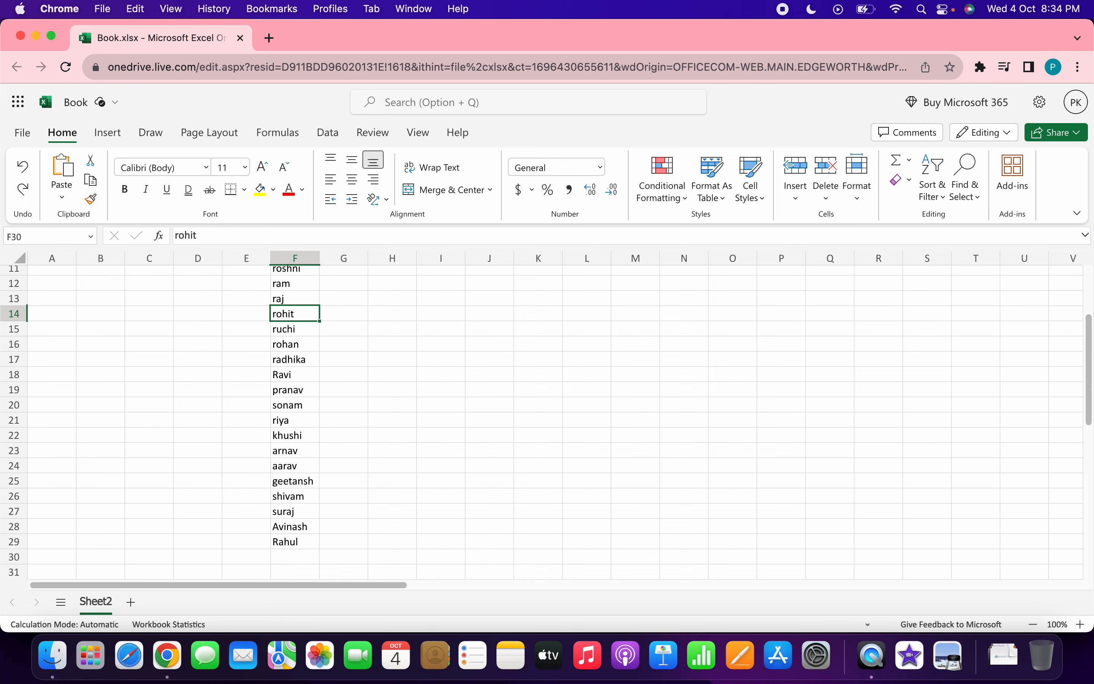
{"action": "key", "text": "Up"}
{"action": "key", "text": "Up"}
{"action": "key", "text": "Up"}
{"action": "key", "text": "Up"}
{"action": "key", "text": "Up"}
Enter =UNIQUE(F:F) in cell L3 to list the distinct names from the whole of column F.
{"action": "key", "text": "Right"}
{"action": "key", "text": "Right"}
{"action": "key", "text": "Right"}
{"action": "key", "text": "Right"}
{"action": "key", "text": "Right"}
{"action": "key", "text": "Right"}
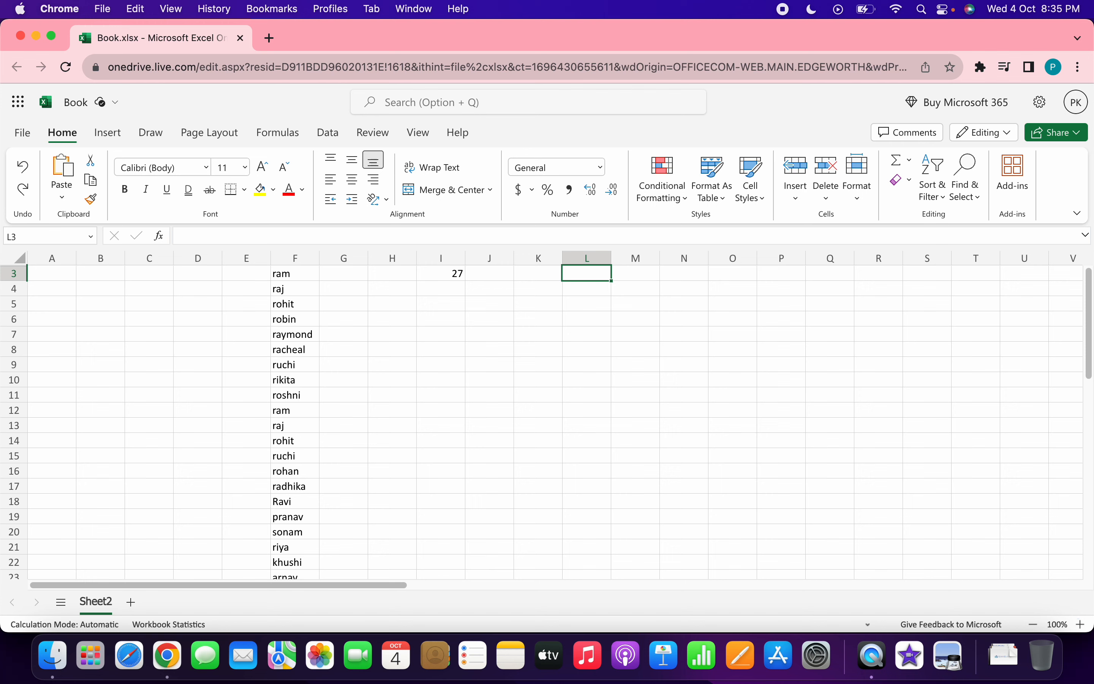
{"action": "type", "text": "="}
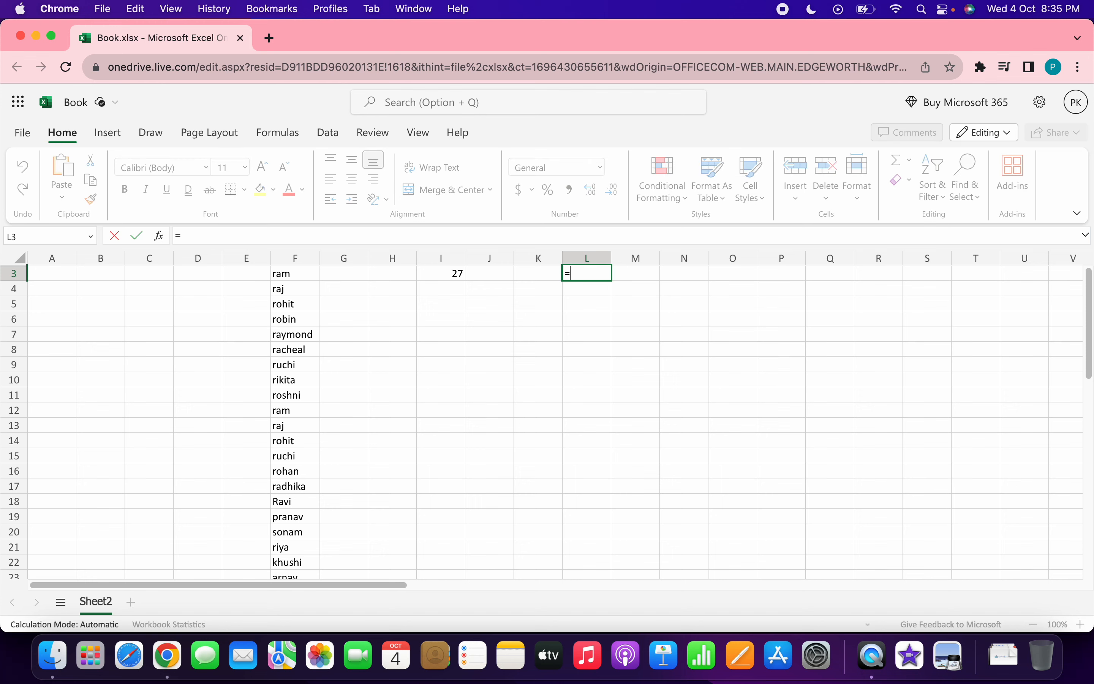
{"action": "type", "text": "uni"}
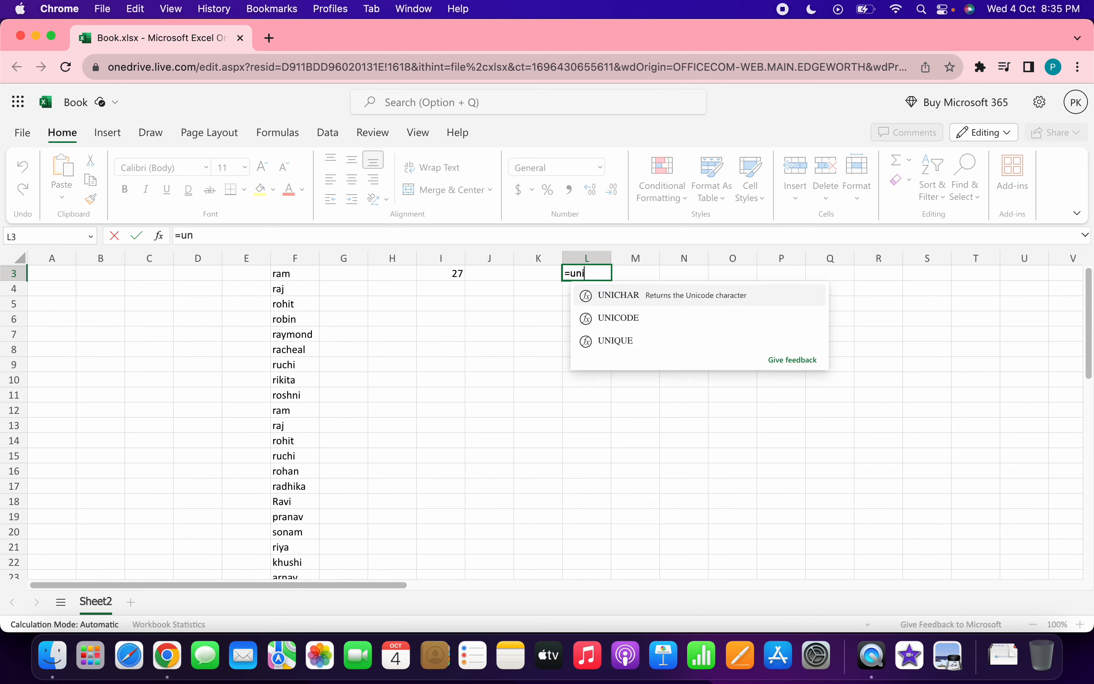
{"action": "key", "text": "Down"}
{"action": "key", "text": "Down"}
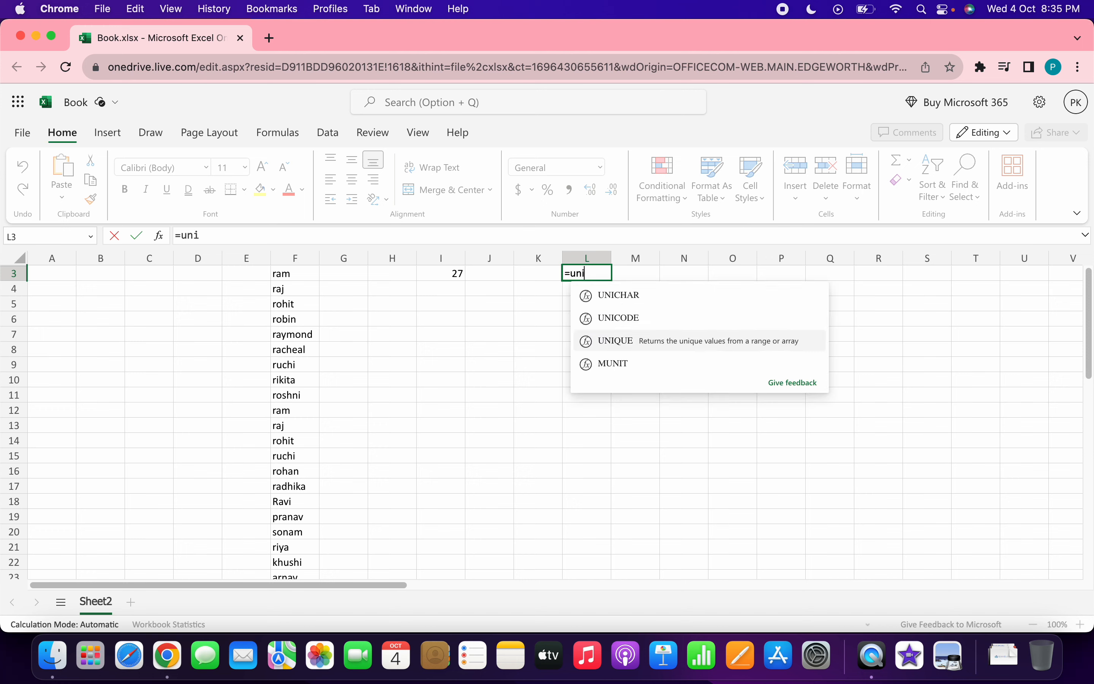
{"action": "key", "text": "Tab"}
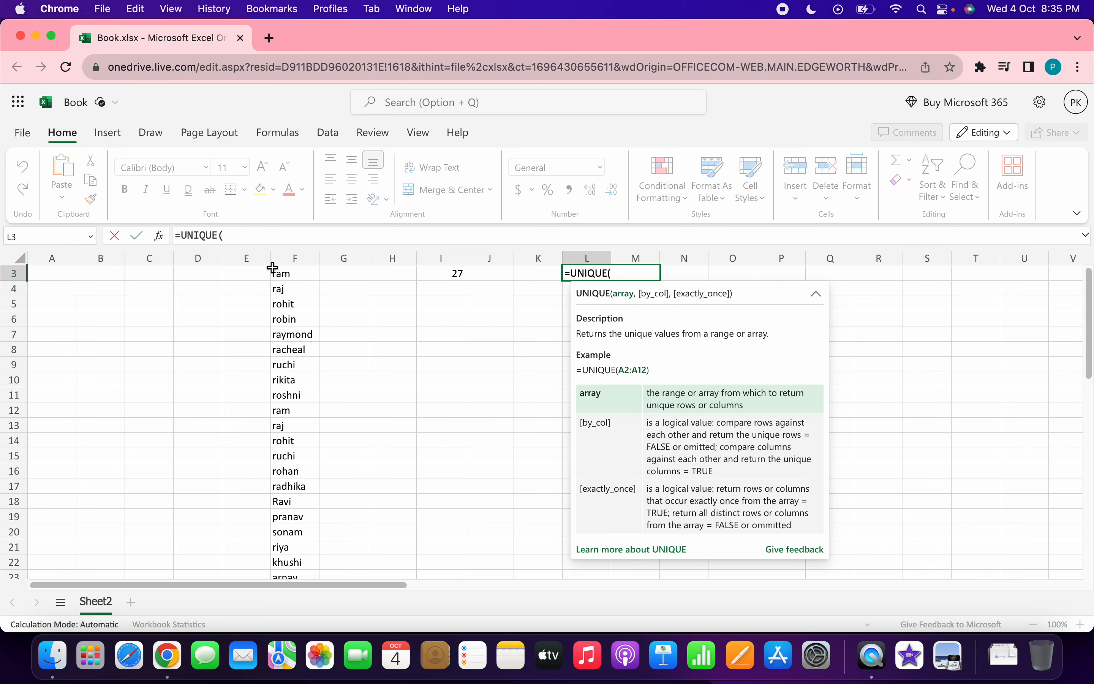
{"action": "left_click", "coordinate": [289, 259]}
{"action": "key", "text": "Return"}
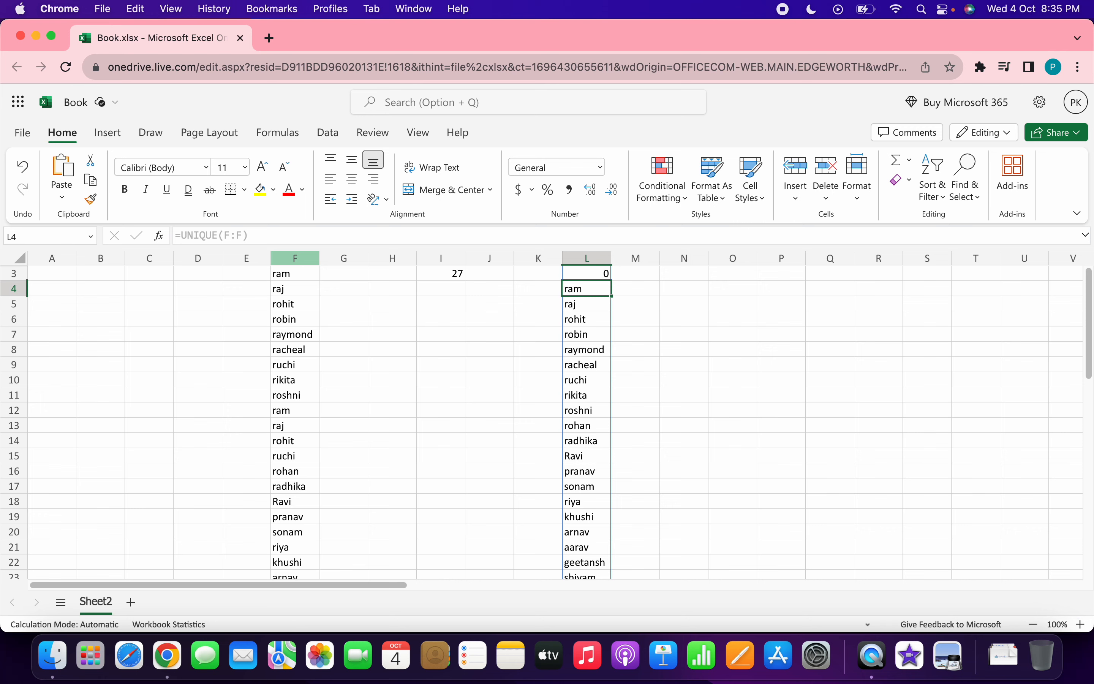
Examine the unique names in column L down to the last entry and compare them with the original list in column F.
{"action": "key", "text": "Down"}
{"action": "key", "text": "Down"}
{"action": "key", "text": "Down"}
{"action": "key", "text": "Down"}
{"action": "key", "text": "Down"}
{"action": "key", "text": "Down"}
{"action": "key", "text": "Down"}
{"action": "key", "text": "Down"}
{"action": "key", "text": "Down"}
{"action": "key", "text": "Down"}
{"action": "key", "text": "Down"}
{"action": "key", "text": "Down"}
{"action": "key", "text": "Down"}
{"action": "key", "text": "Down"}
{"action": "key", "text": "Down"}
{"action": "key", "text": "Down"}
{"action": "key", "text": "Down"}
{"action": "key", "text": "Down"}
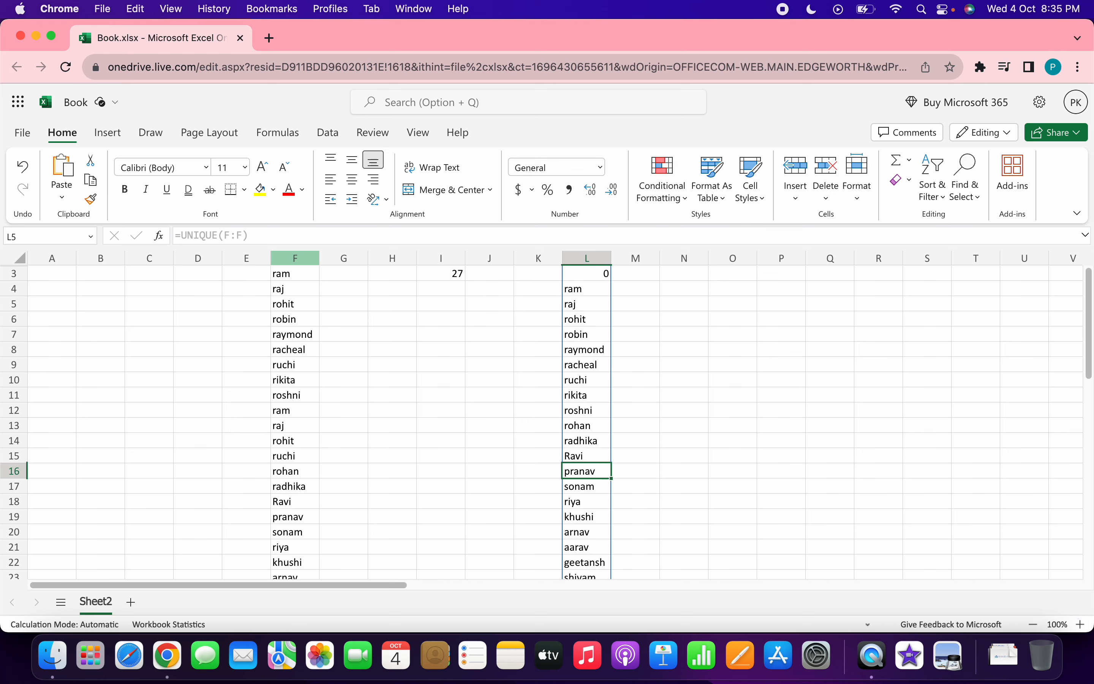
{"action": "key", "text": "Down"}
{"action": "key", "text": "Down"}
{"action": "key", "text": "Down"}
{"action": "key", "text": "Down"}
{"action": "key", "text": "Down"}
{"action": "key", "text": "Up"}
{"action": "key", "text": "Up"}
{"action": "key", "text": "Up"}
{"action": "key", "text": "Up"}
{"action": "key", "text": "Up"}
{"action": "key", "text": "Up"}
{"action": "key", "text": "Up"}
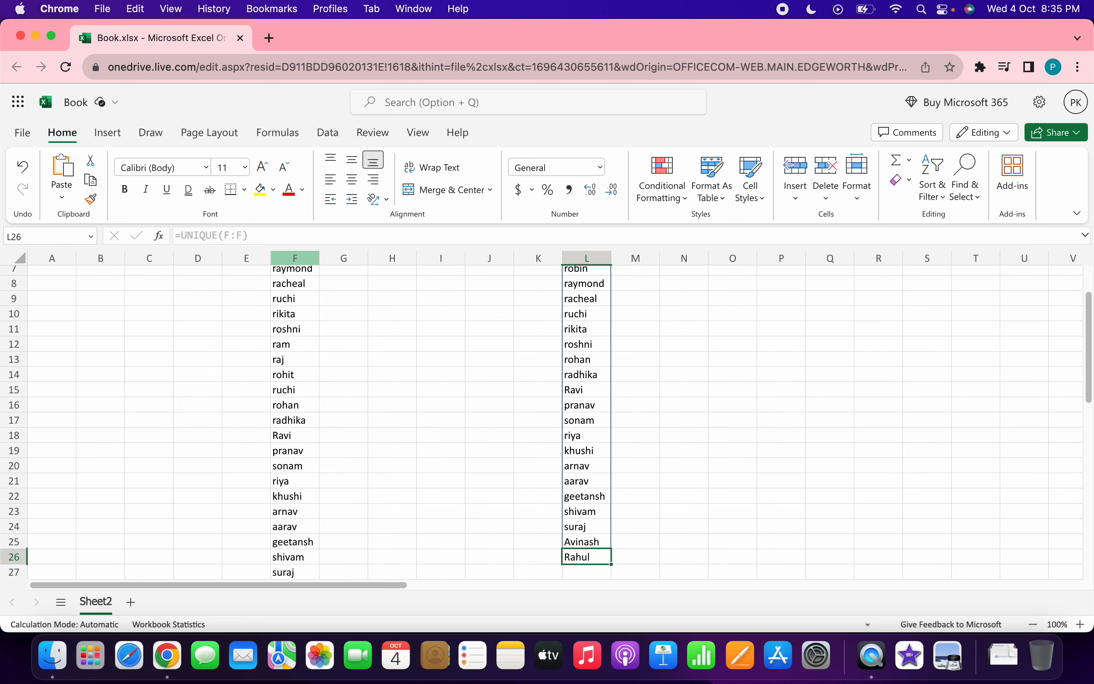
{"action": "key", "text": "Up"}
{"action": "key", "text": "Up"}
{"action": "key", "text": "Up"}
{"action": "key", "text": "Up"}
{"action": "key", "text": "Up"}
{"action": "key", "text": "Up"}
{"action": "key", "text": "Up"}
{"action": "key", "text": "Up"}
{"action": "key", "text": "Up"}
{"action": "key", "text": "Up"}
{"action": "key", "text": "Up"}
{"action": "key", "text": "Up"}
{"action": "key", "text": "Up"}
{"action": "key", "text": "Up"}
{"action": "key", "text": "Up"}
{"action": "key", "text": "Up"}
{"action": "key", "text": "Up"}
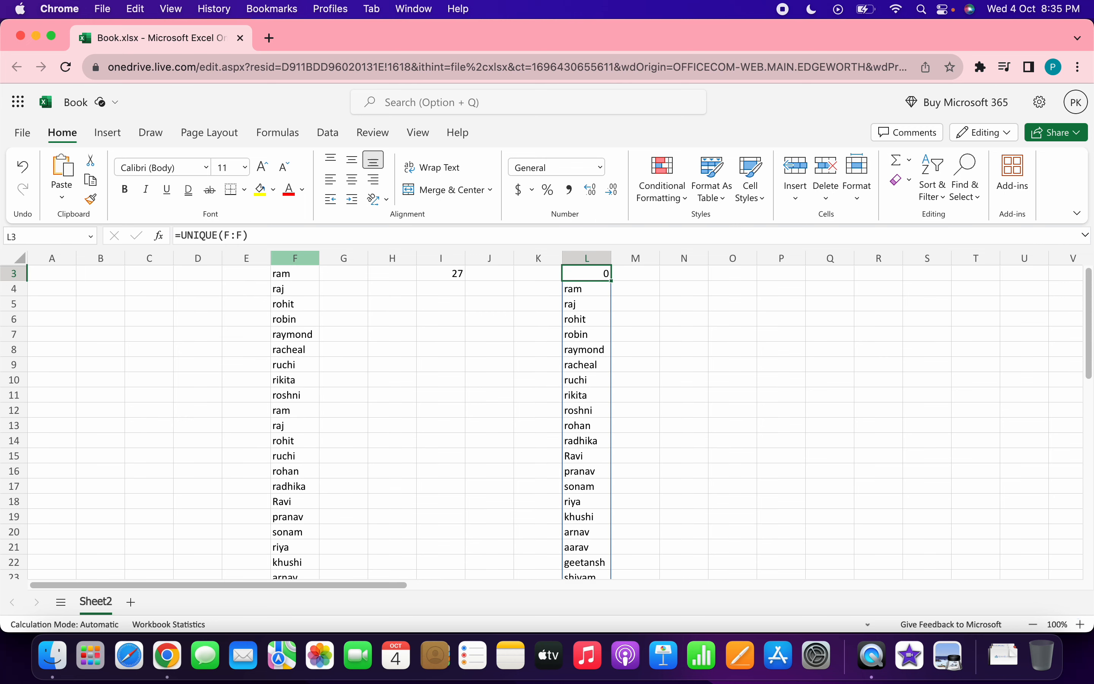
{"action": "key", "text": "Left"}
{"action": "key", "text": "Left"}
{"action": "key", "text": "Left"}
{"action": "key", "text": "Right"}
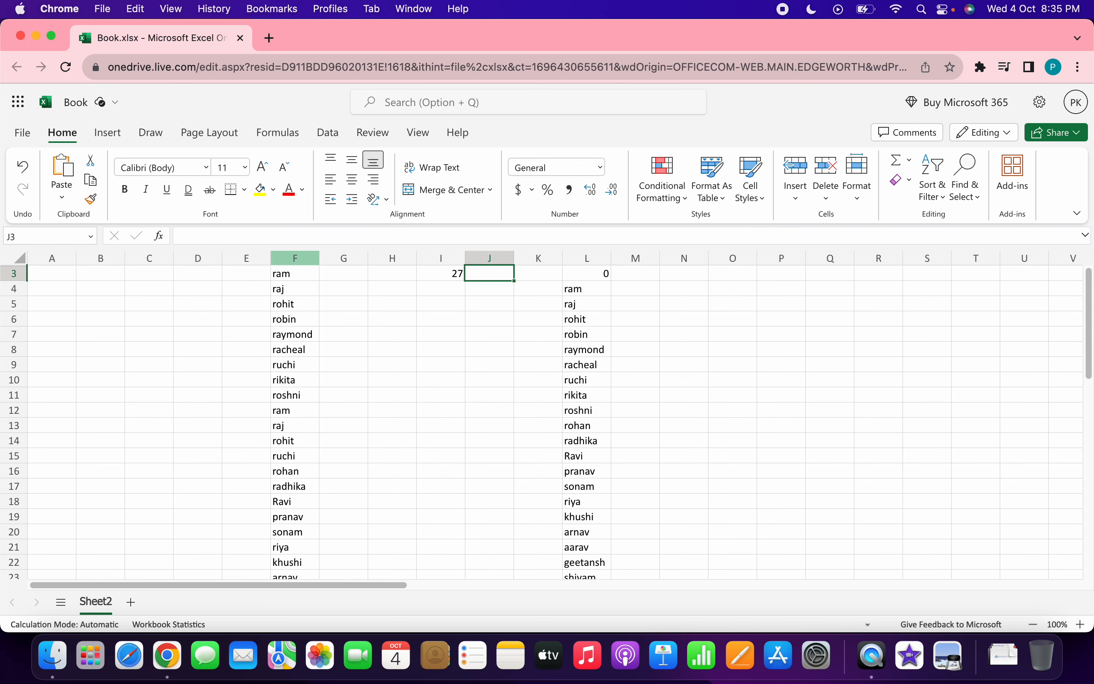
{"action": "key", "text": "Right"}
{"action": "key", "text": "Right"}
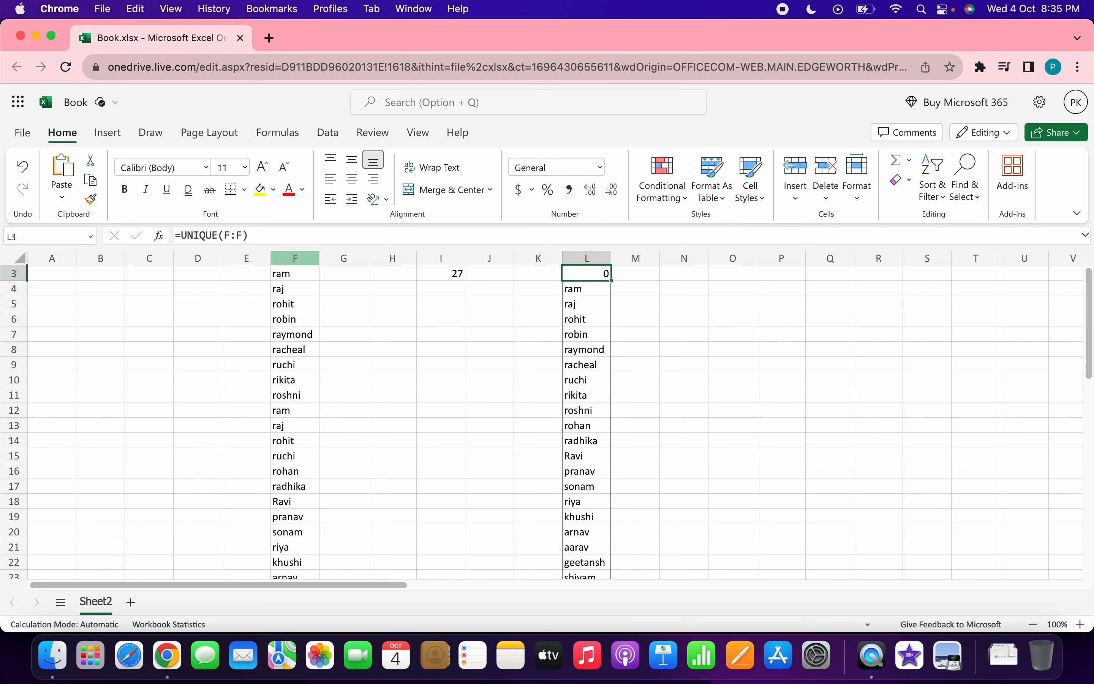
{"action": "scroll", "coordinate": [240, 361], "scroll_direction": "down", "scroll_amount": 10}
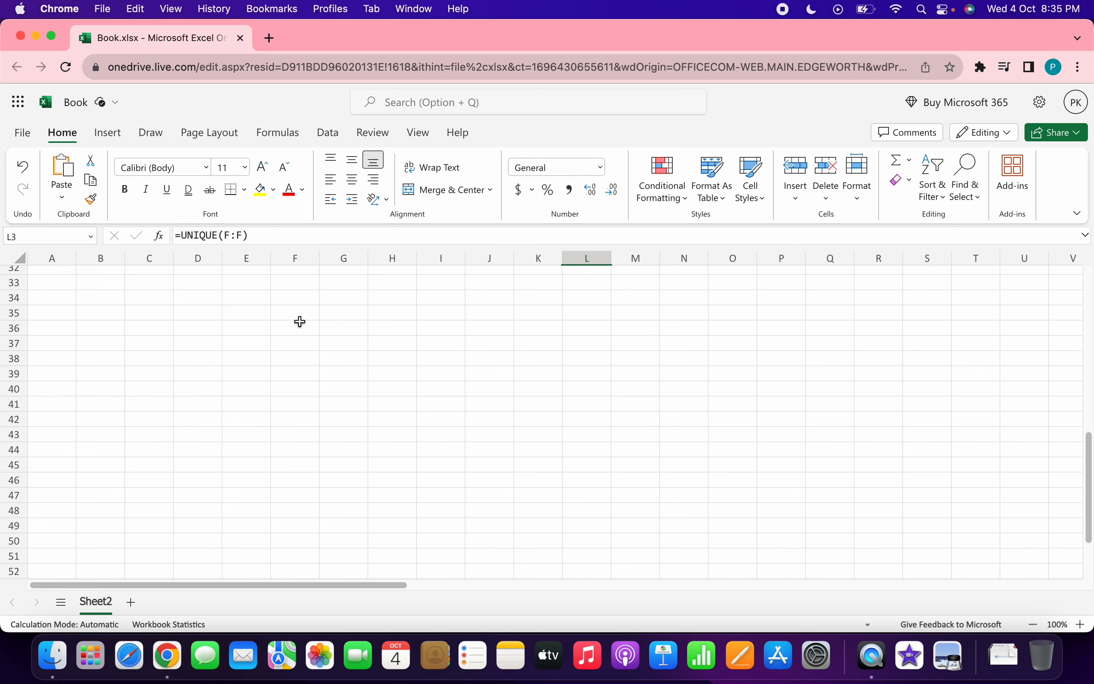
{"action": "scroll", "coordinate": [302, 375], "scroll_direction": "up", "scroll_amount": 2}
{"action": "scroll", "coordinate": [303, 388], "scroll_direction": "up", "scroll_amount": 3}
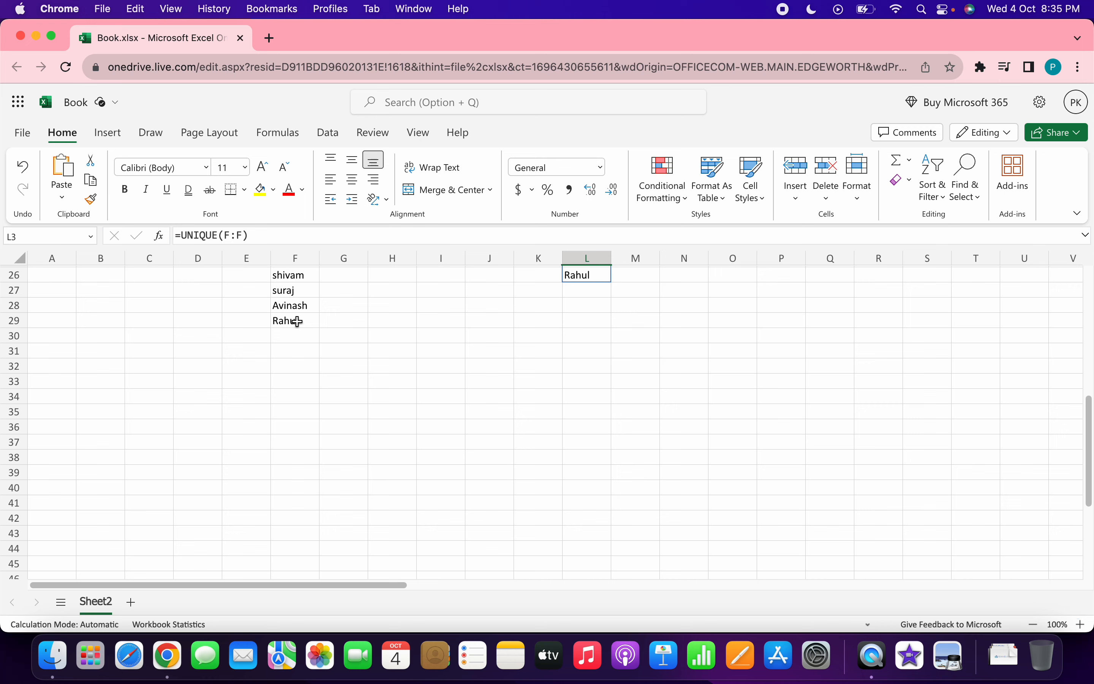
{"action": "scroll", "coordinate": [703, 322], "scroll_direction": "up", "scroll_amount": 15}
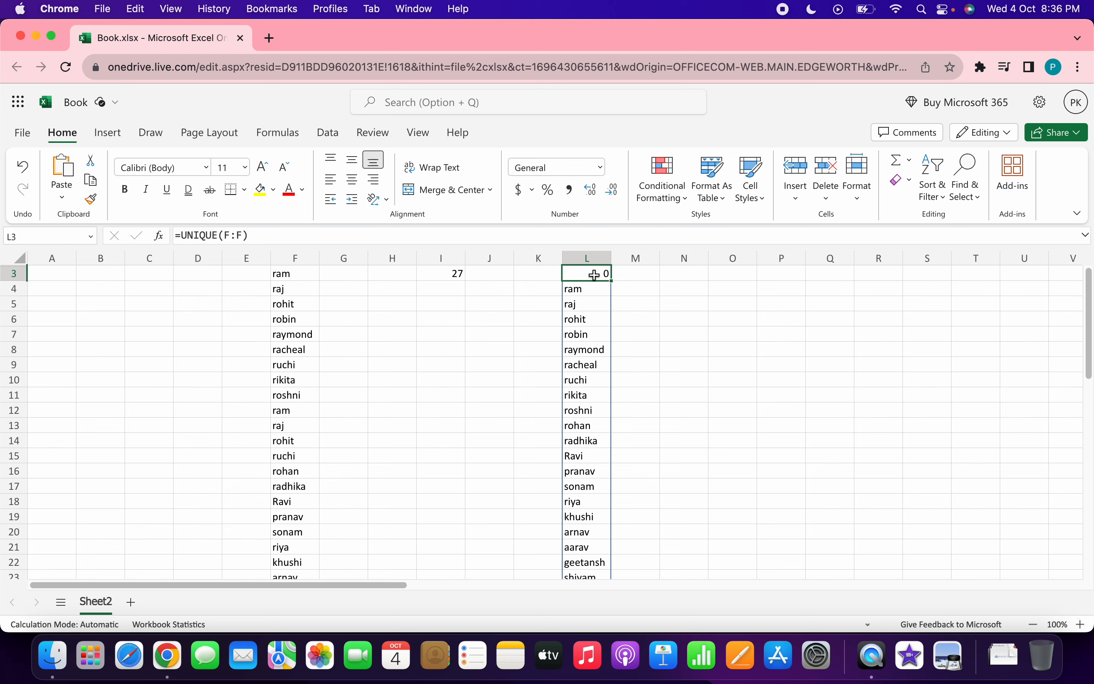
Restrict the range of the UNIQUE formula in cell L3 to F3:F29.
{"action": "left_click", "coordinate": [235, 236]}
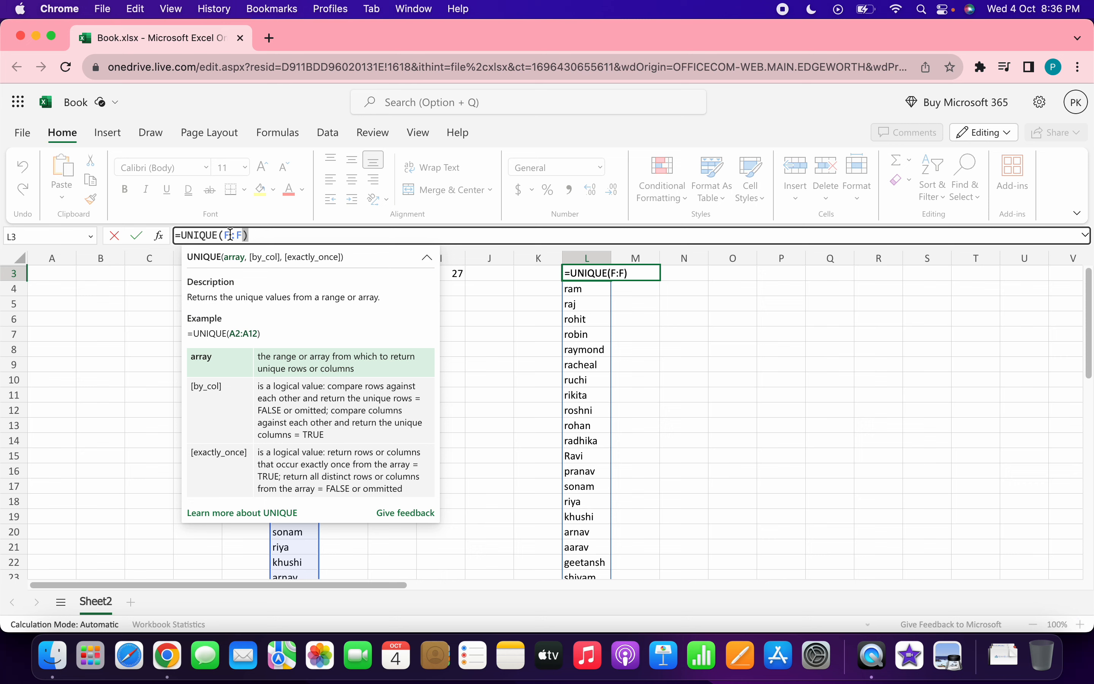
{"action": "type", "text": "3"}
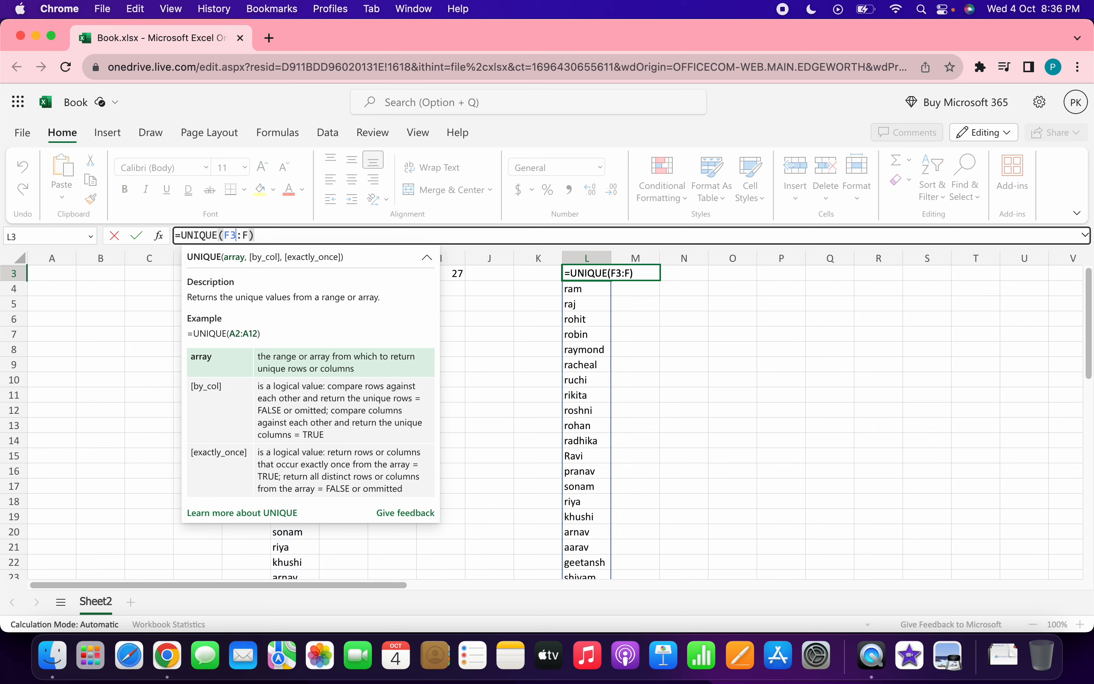
{"action": "left_click", "coordinate": [252, 233]}
{"action": "type", "text": "29"}
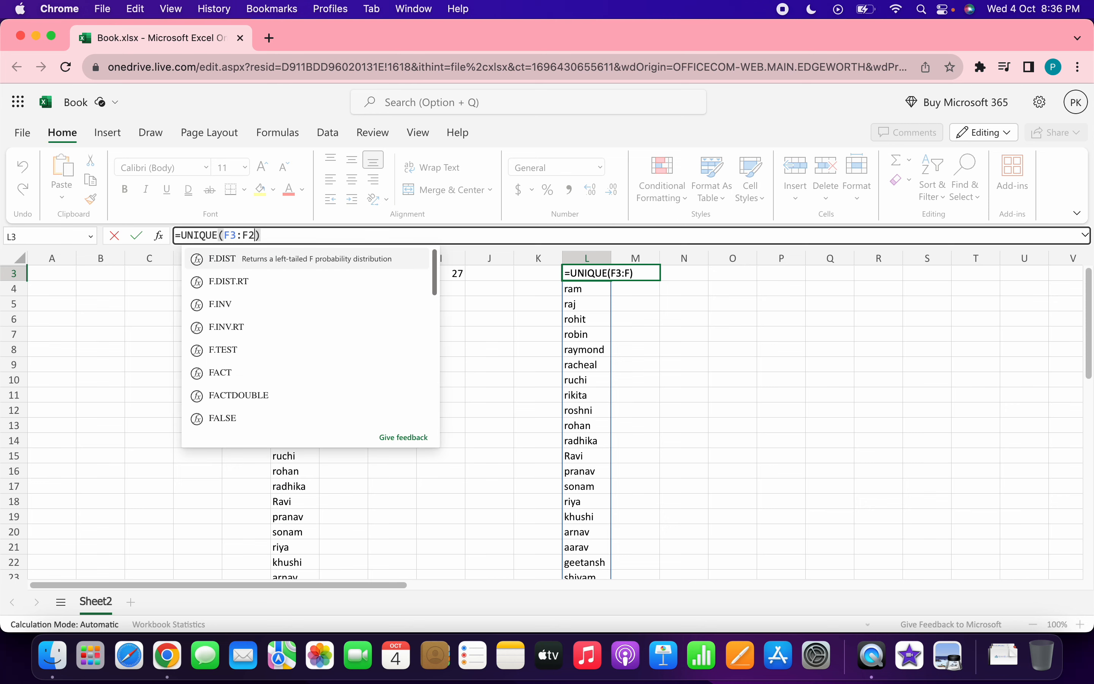
{"action": "key", "text": "Return"}
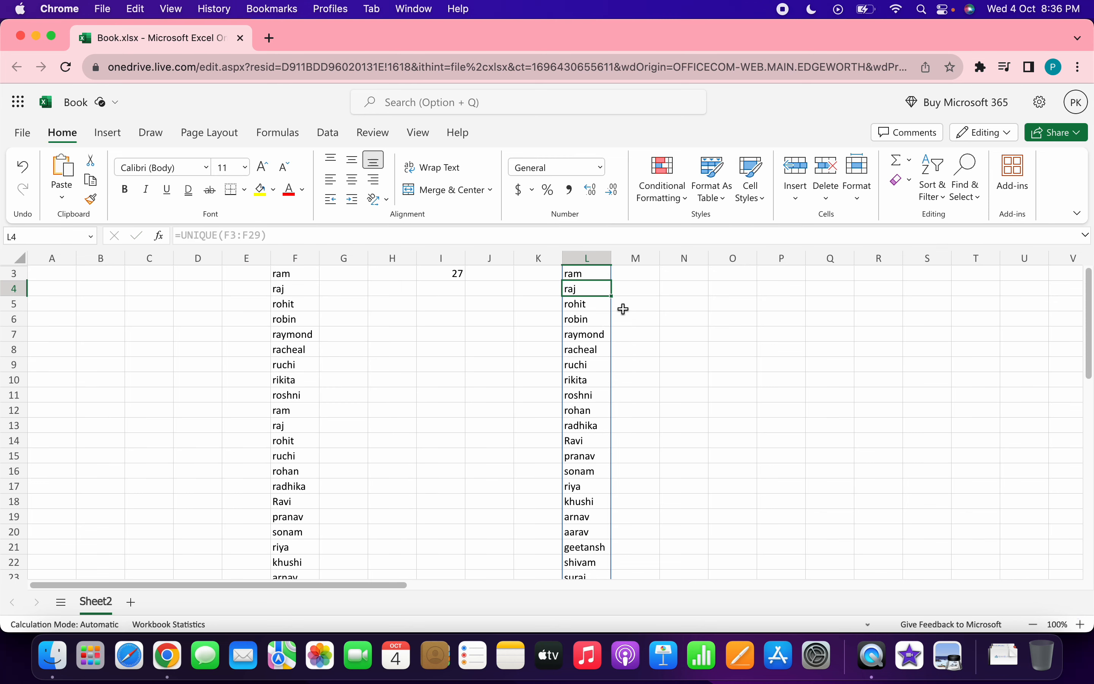
Examine the updated unique names in column L down to the last entry and back up to the start.
{"action": "key", "text": "Down"}
{"action": "key", "text": "Down"}
{"action": "key", "text": "Down"}
{"action": "key", "text": "Down"}
{"action": "key", "text": "Down"}
{"action": "key", "text": "Down"}
{"action": "key", "text": "Down"}
{"action": "key", "text": "Down"}
{"action": "key", "text": "Down"}
{"action": "key", "text": "Down"}
{"action": "key", "text": "Down"}
{"action": "key", "text": "Down"}
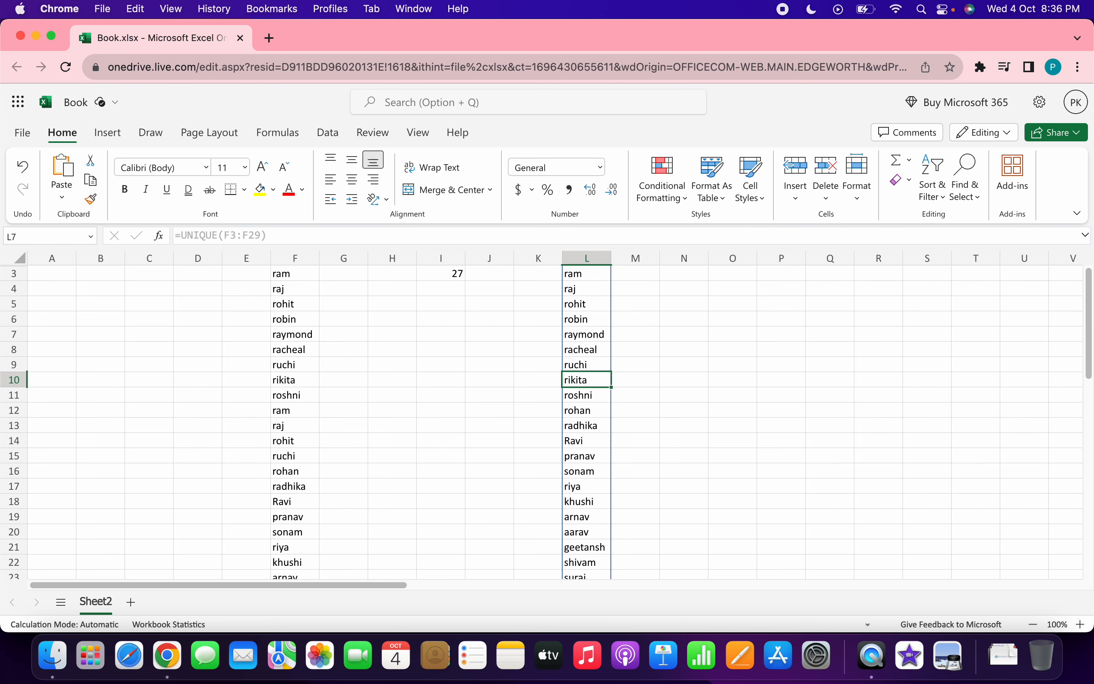
{"action": "key", "text": "Down"}
{"action": "key", "text": "Down"}
{"action": "key", "text": "Down"}
{"action": "key", "text": "Down"}
{"action": "key", "text": "Down"}
{"action": "key", "text": "Down"}
{"action": "key", "text": "Down"}
{"action": "key", "text": "Down"}
{"action": "key", "text": "Down"}
{"action": "key", "text": "Down"}
{"action": "key", "text": "Down"}
{"action": "key", "text": "Up"}
{"action": "key", "text": "Up"}
{"action": "key", "text": "Up"}
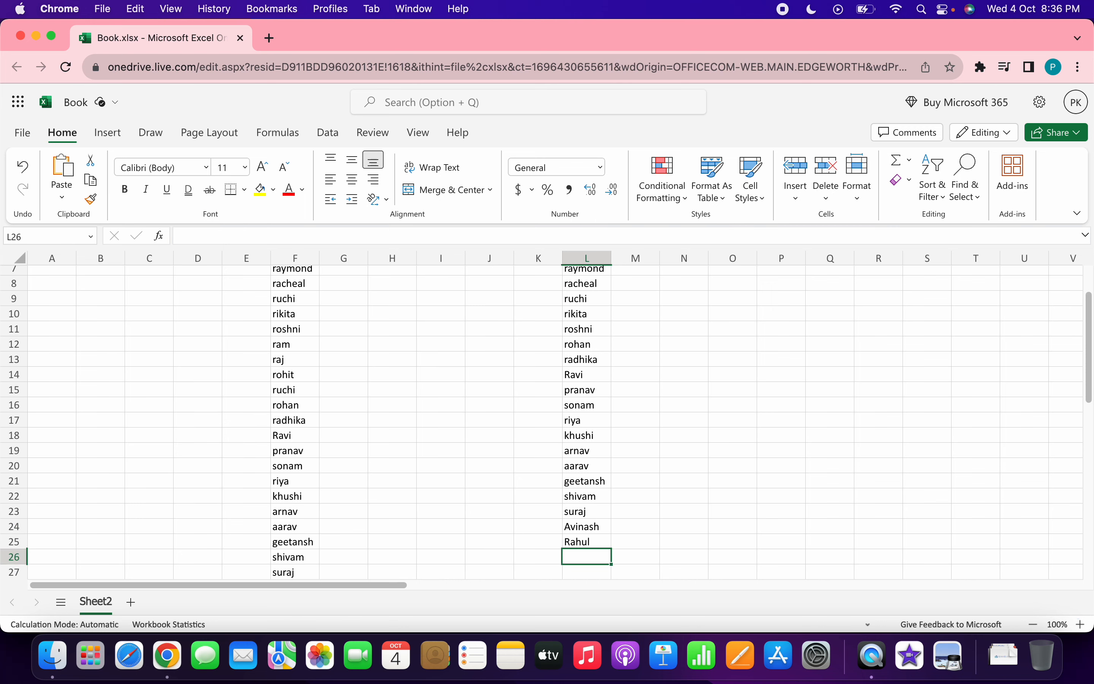
{"action": "key", "text": "Up"}
{"action": "key", "text": "Up"}
{"action": "key", "text": "Up"}
{"action": "key", "text": "Up"}
{"action": "key", "text": "Up"}
{"action": "key", "text": "Up"}
{"action": "key", "text": "Up"}
{"action": "key", "text": "Up"}
{"action": "key", "text": "Up"}
{"action": "key", "text": "Up"}
{"action": "key", "text": "Up"}
{"action": "key", "text": "Up"}
{"action": "key", "text": "Up"}
{"action": "key", "text": "Up"}
{"action": "key", "text": "Up"}
{"action": "key", "text": "Up"}
{"action": "key", "text": "Up"}
{"action": "key", "text": "Up"}
{"action": "key", "text": "Up"}
{"action": "key", "text": "Up"}
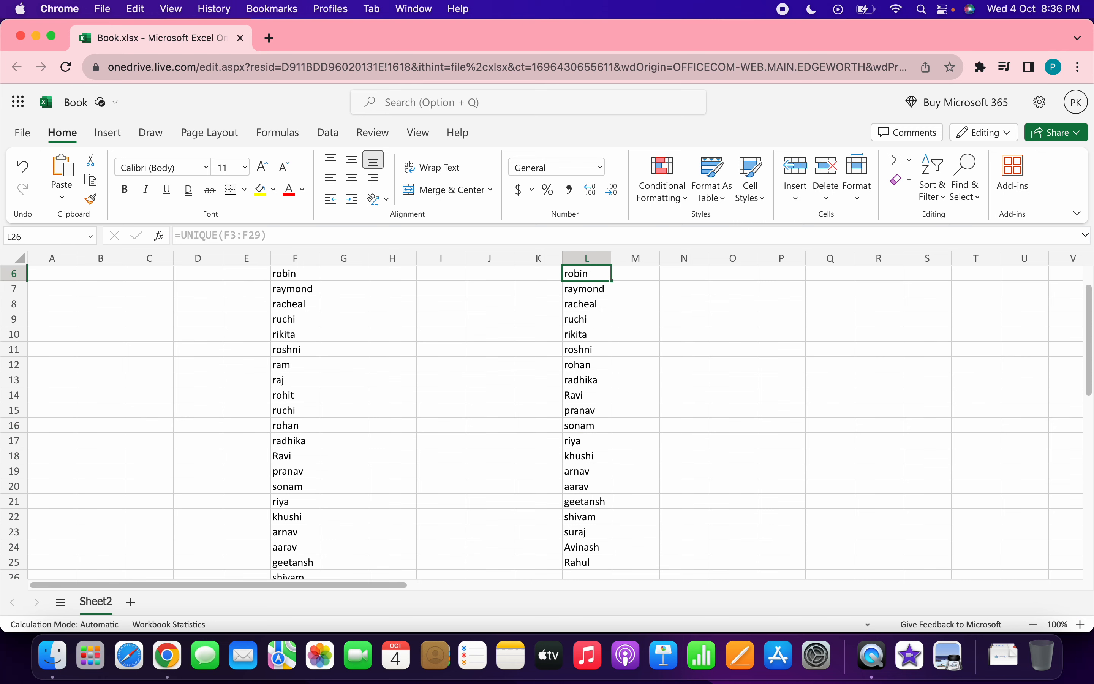
Enter =COUNTA(L3#) in cell N3 to count the unique names listed in column L.
{"action": "key", "text": "Right"}
{"action": "type", "text": "=coun"}
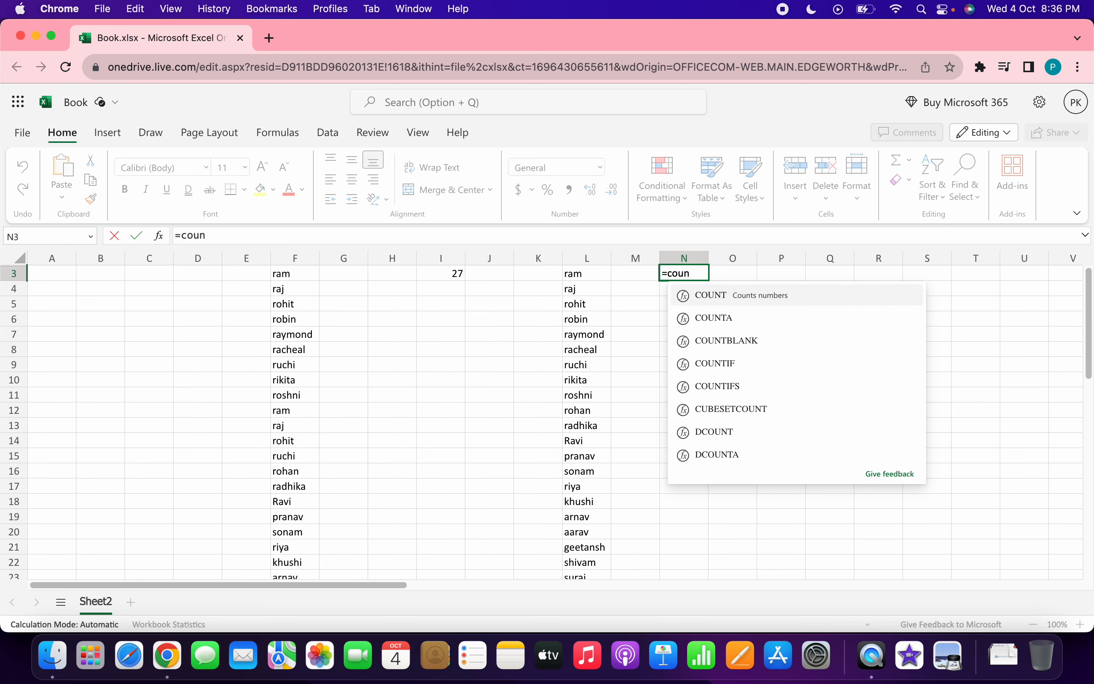
{"action": "key", "text": "Down"}
{"action": "key", "text": "Tab"}
{"action": "key", "text": "Left"}
{"action": "key", "text": "Left"}
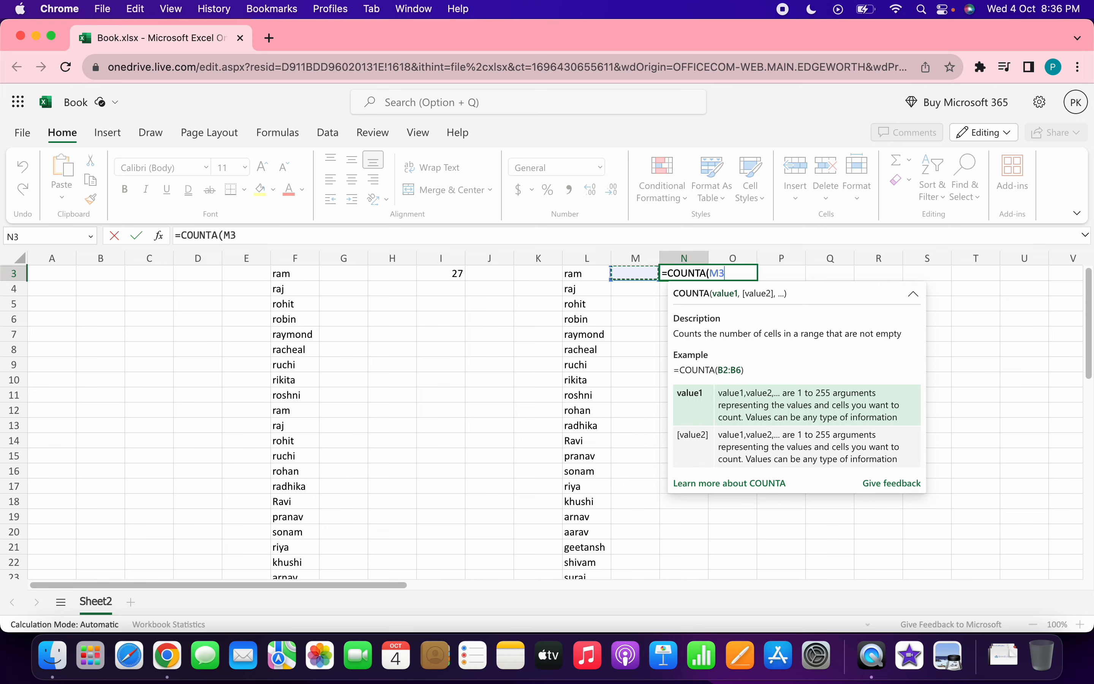
{"action": "key", "text": "super+shift+Down"}
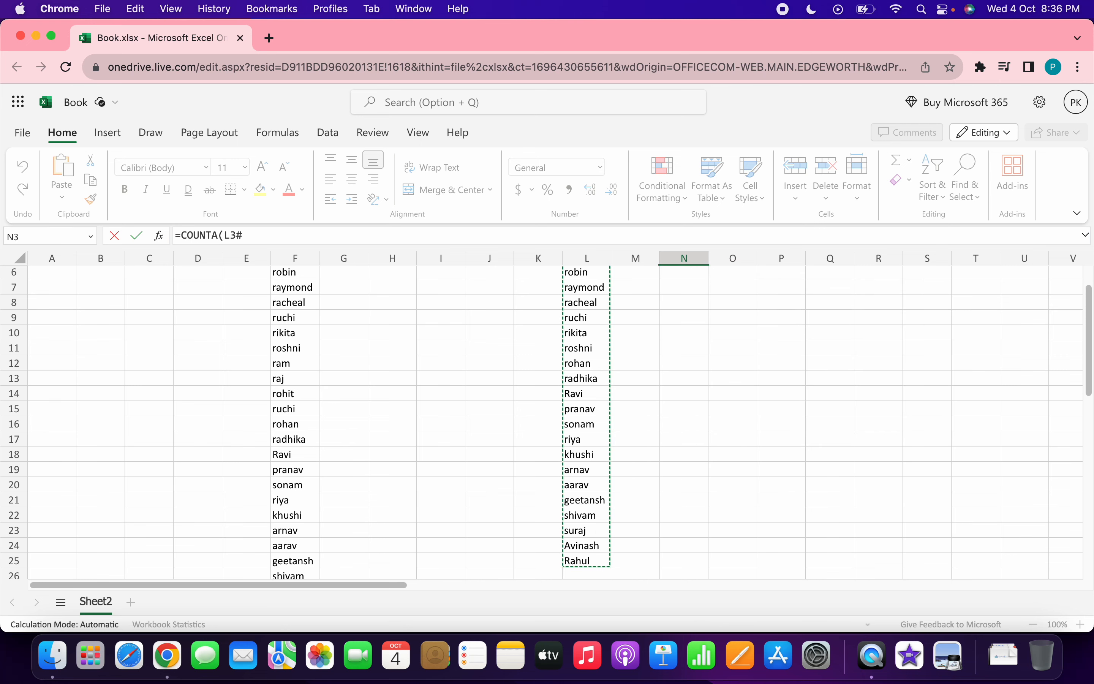
{"action": "key", "text": "Return"}
{"action": "key", "text": "Up"}
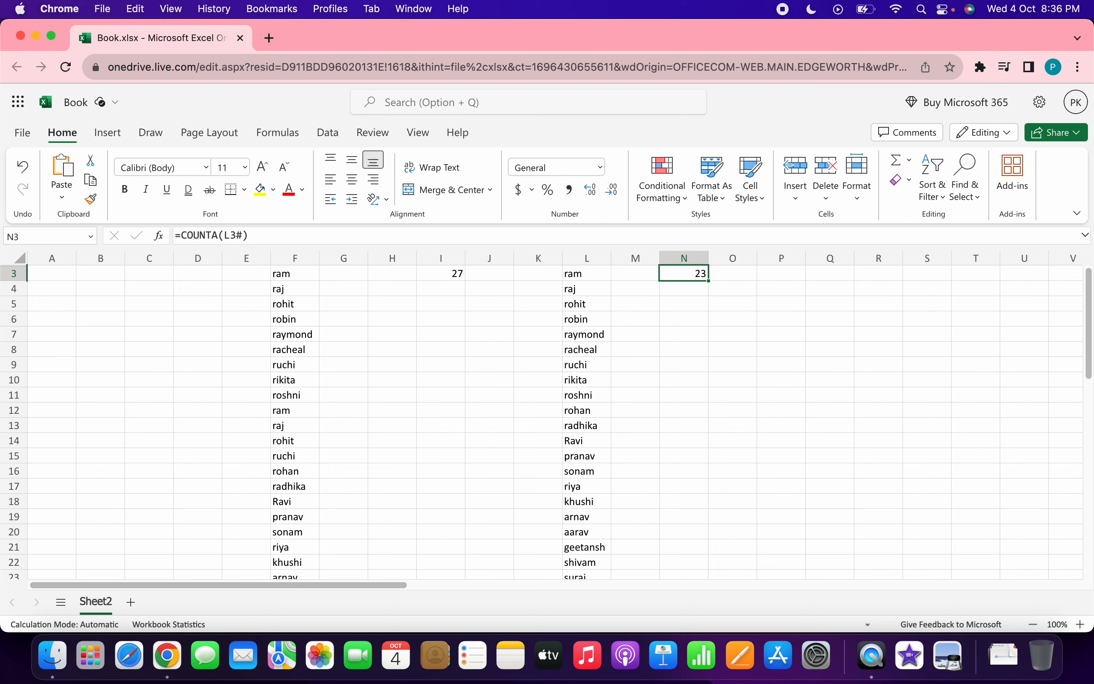
Select column F and then column L to compare the original names with the unique list.
{"action": "key", "text": "Left"}
{"action": "key", "text": "Left"}
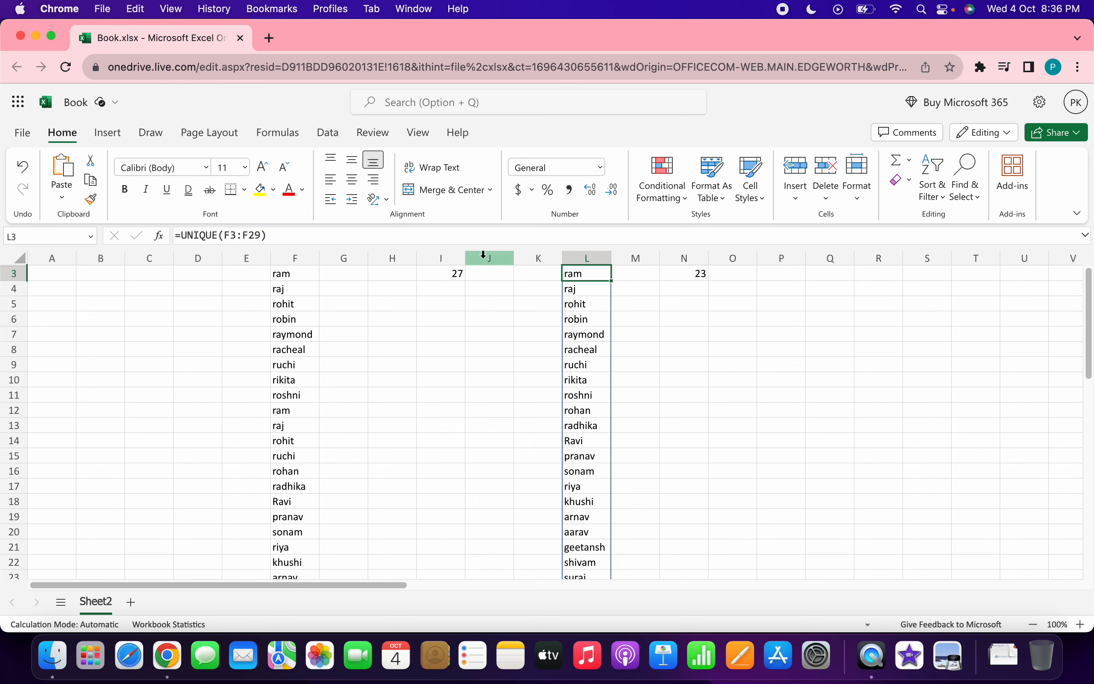
{"action": "left_click", "coordinate": [294, 256]}
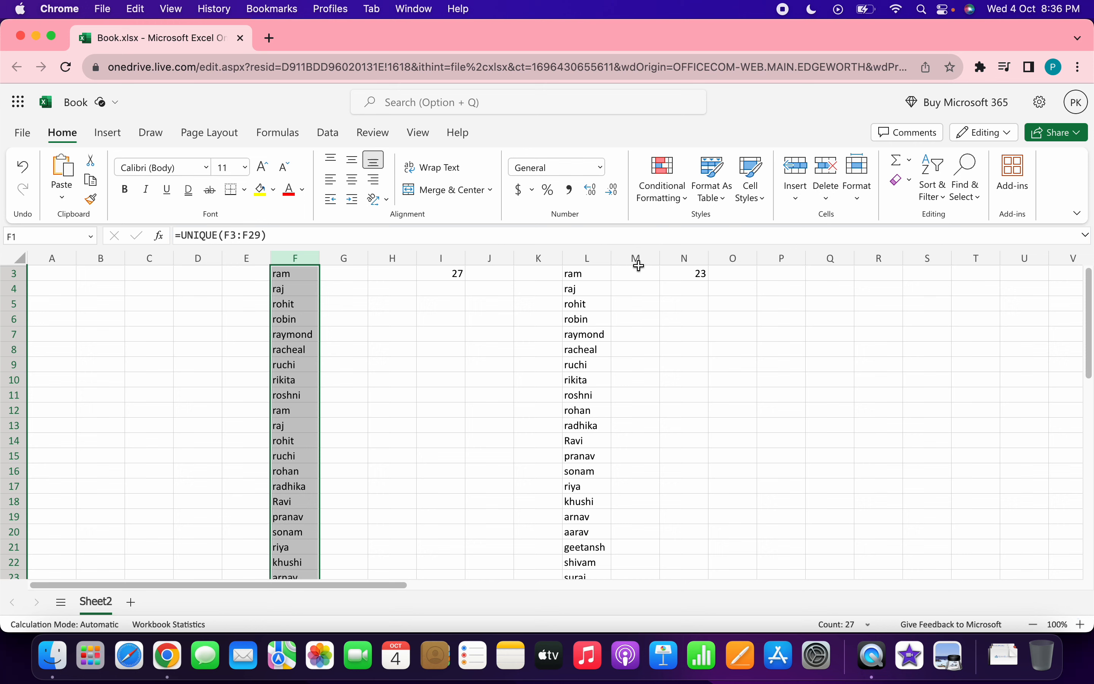
{"action": "left_click", "coordinate": [588, 258]}
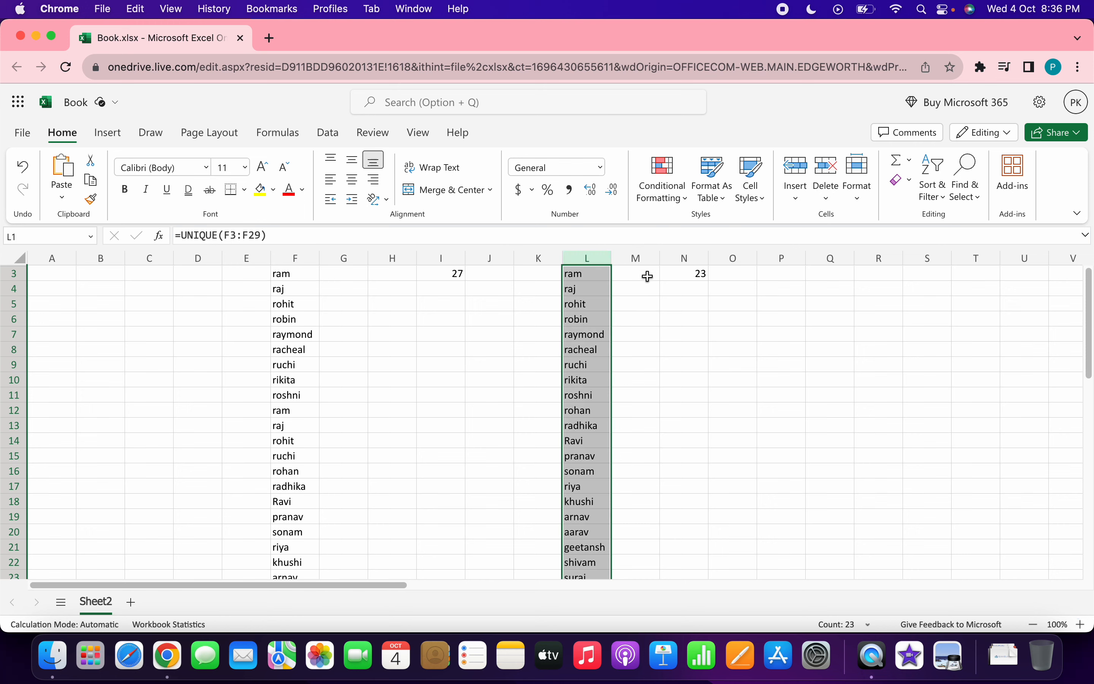
Begin a formula in cell P9 with an equals sign.
{"action": "left_click", "coordinate": [751, 302]}
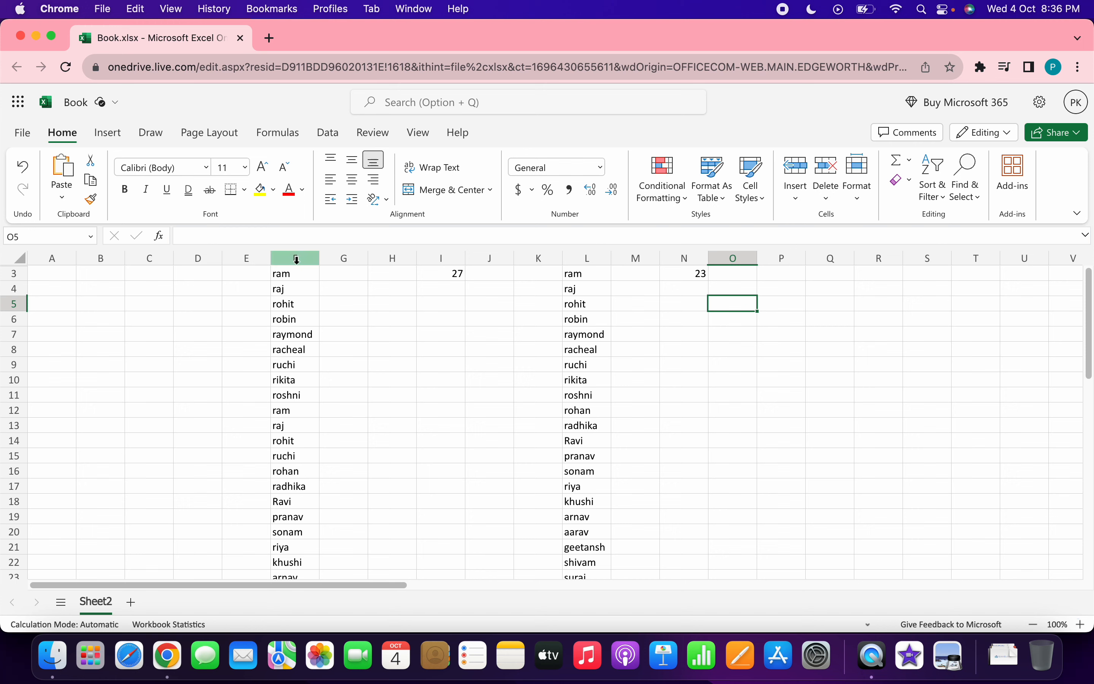
{"action": "left_click", "coordinate": [778, 359]}
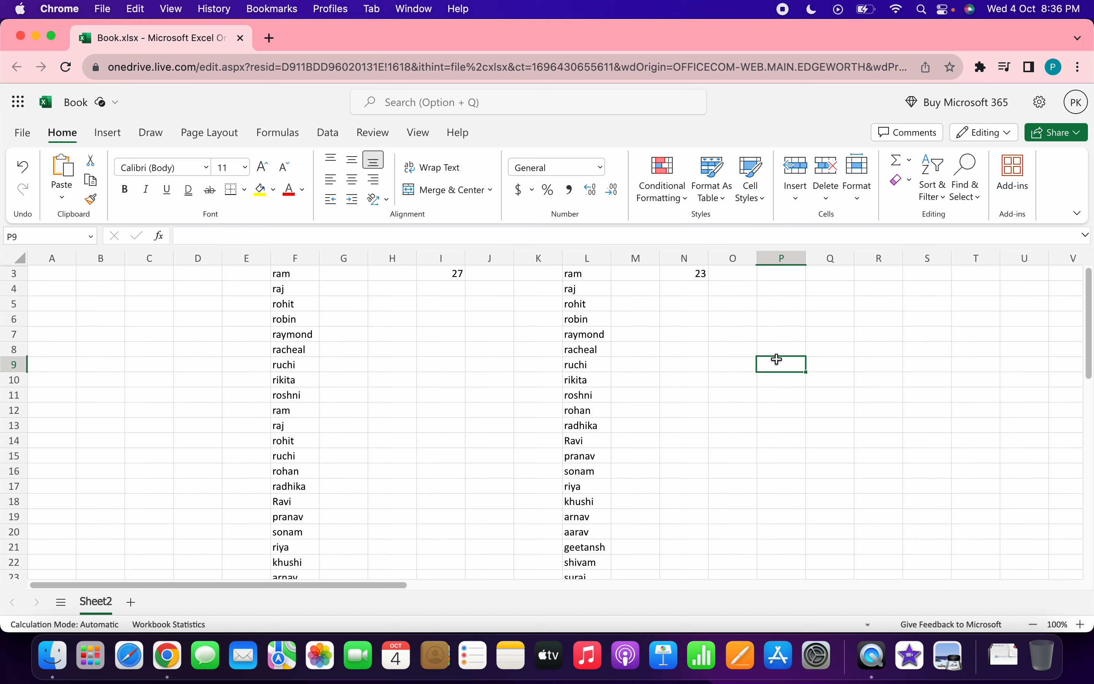
{"action": "type", "text": "="}
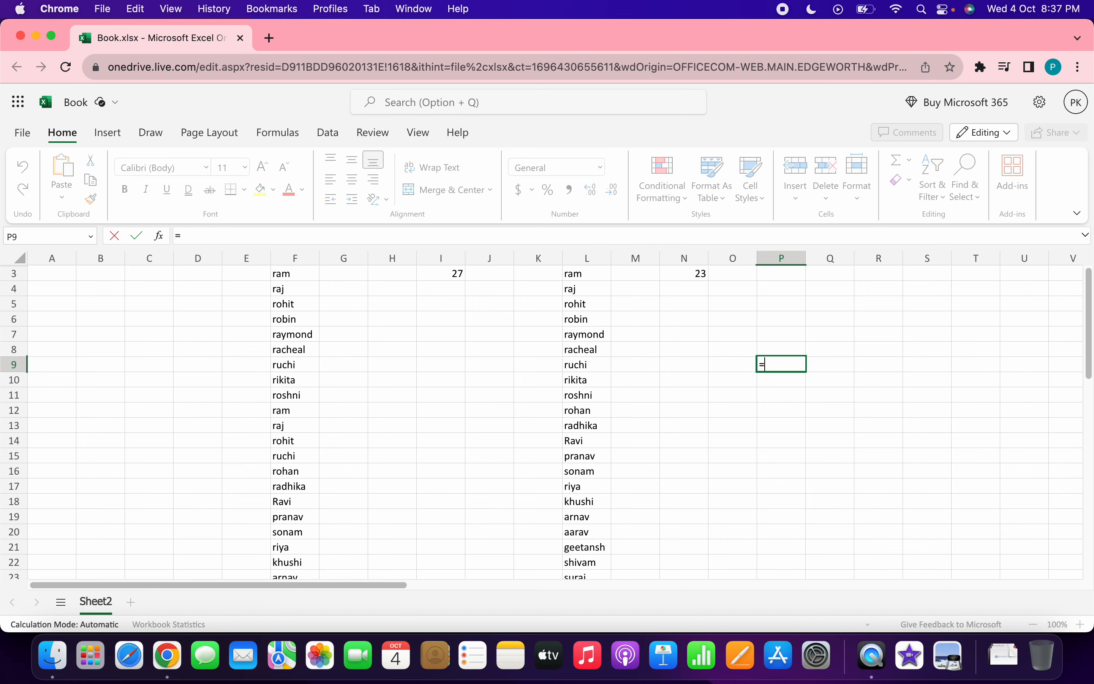
{"action": "type", "text": "unique("}
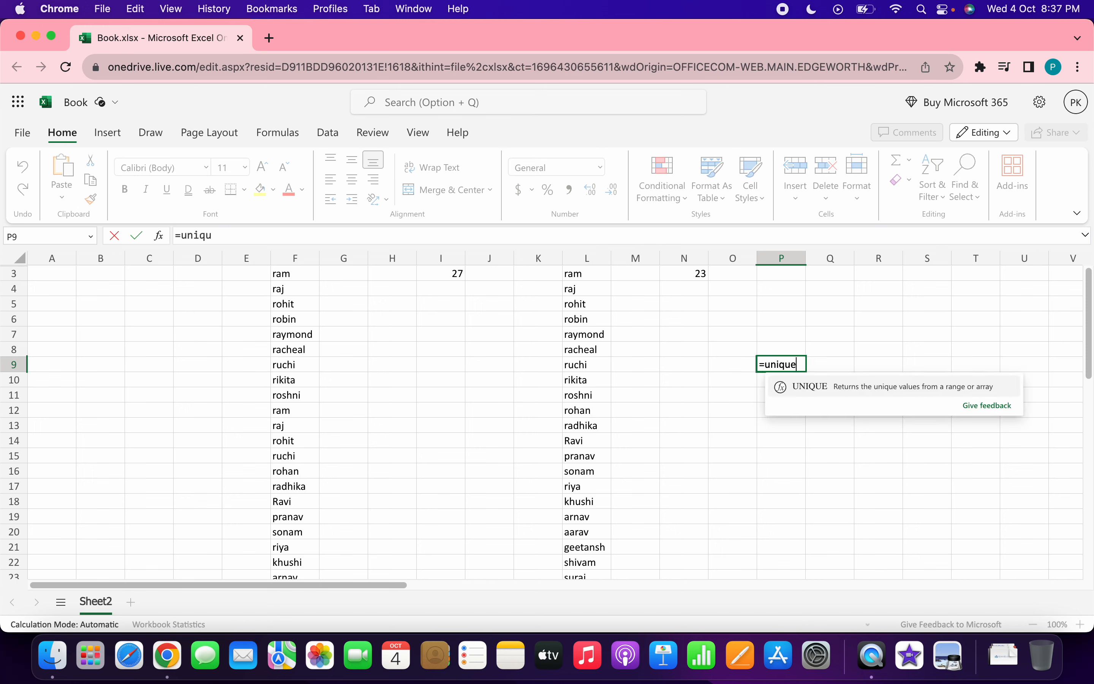
{"action": "key", "text": "BackSpace"}
{"action": "key", "text": "BackSpace"}
{"action": "key", "text": "BackSpace"}
{"action": "key", "text": "BackSpace"}
{"action": "key", "text": "BackSpace"}
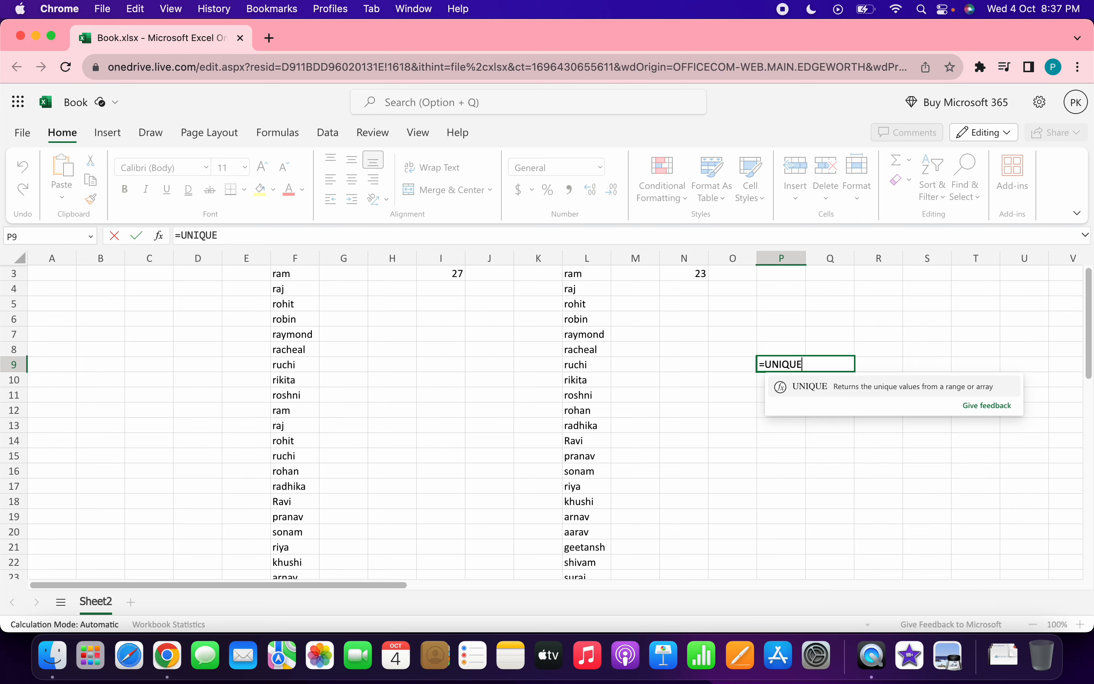
{"action": "key", "text": "BackSpace"}
{"action": "key", "text": "BackSpace"}
Complete the formula in cell P9 as =COUNTA(UNIQUE(F3:F29)) to count the distinct names directly.
{"action": "type", "text": "count"}
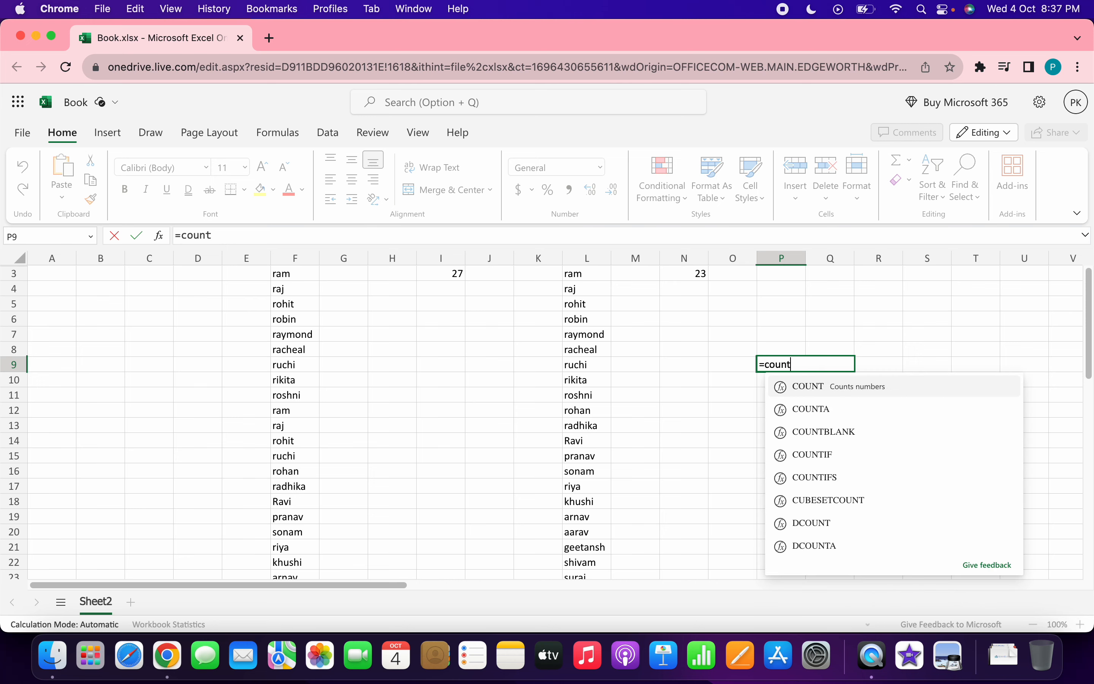
{"action": "key", "text": "Down"}
{"action": "key", "text": "Tab"}
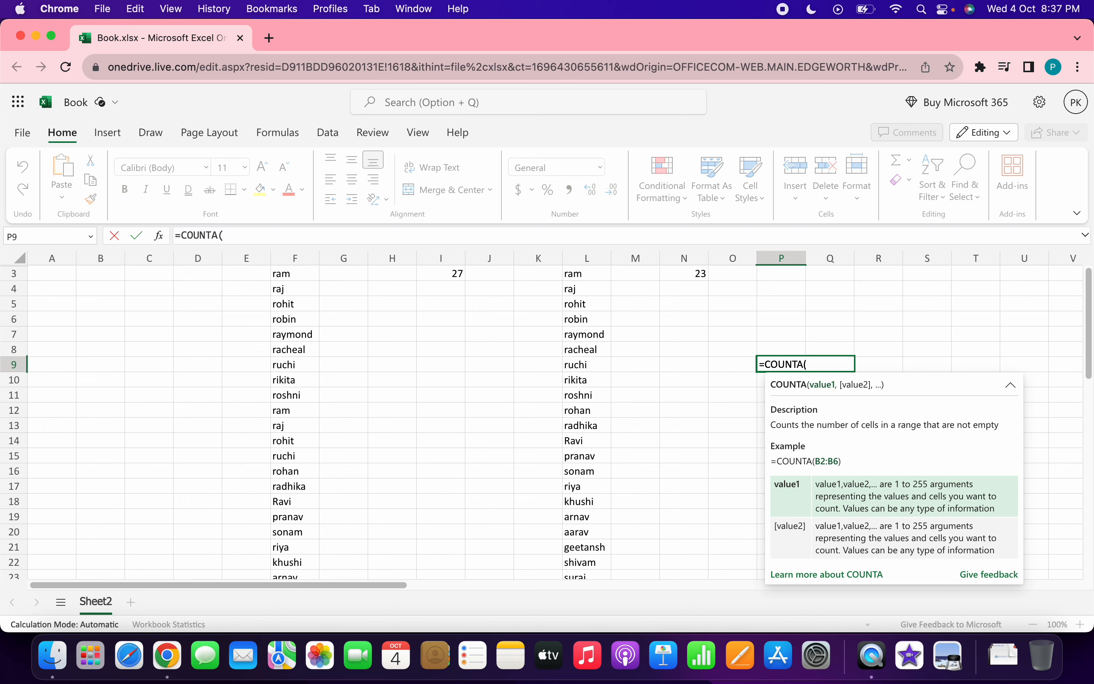
{"action": "type", "text": "un"}
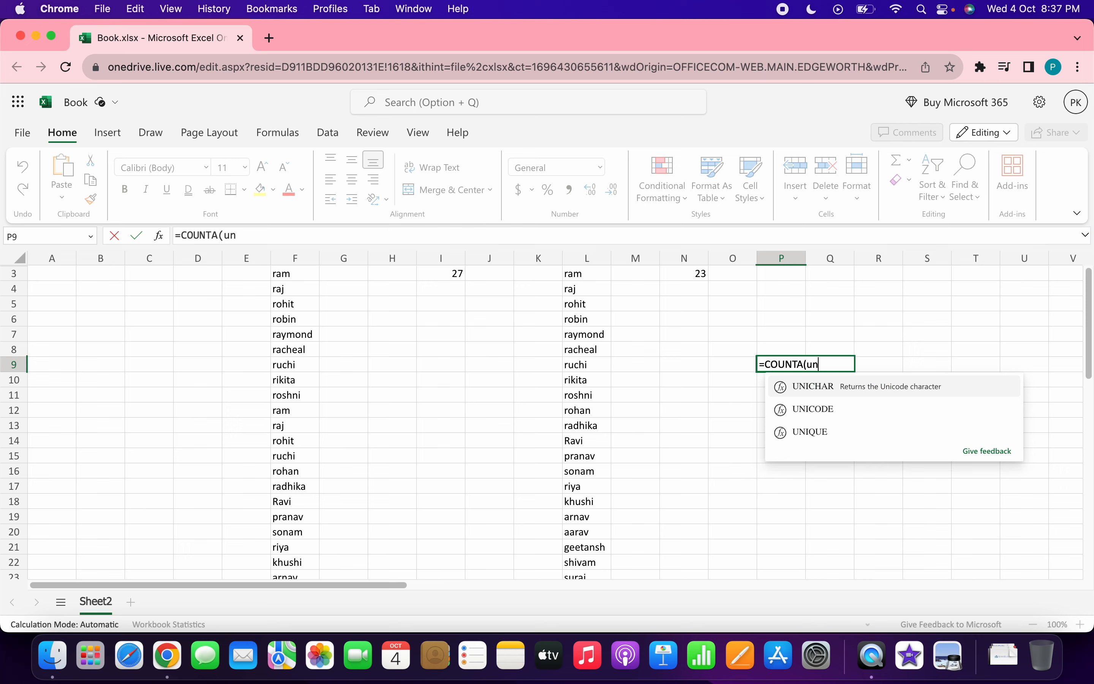
{"action": "type", "text": "ique"}
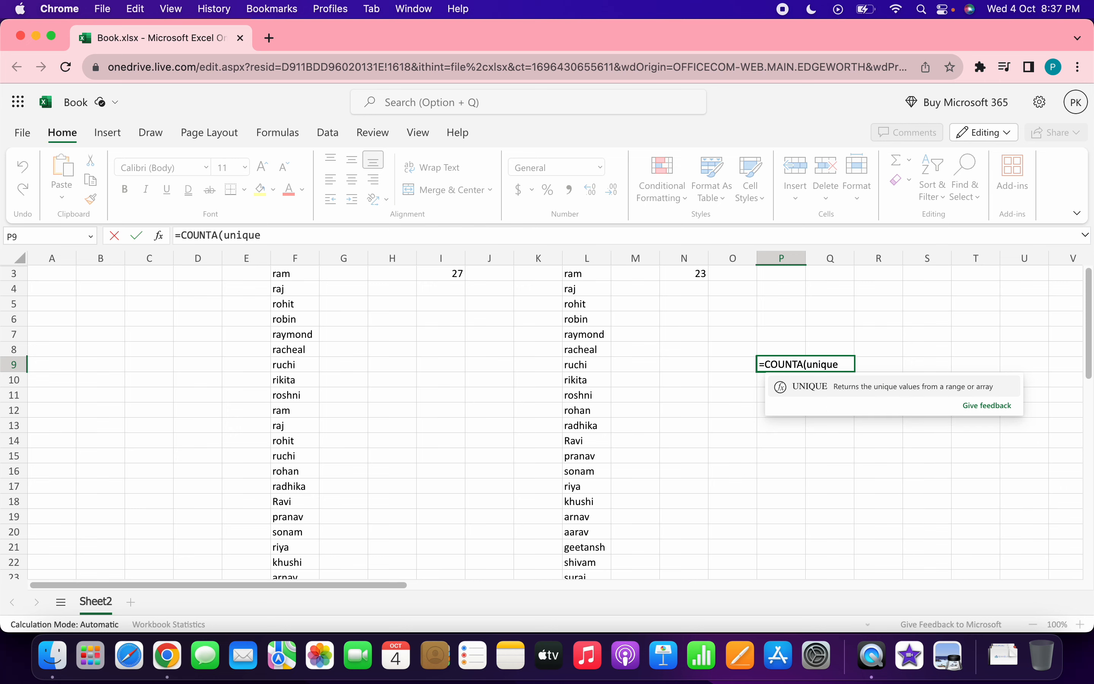
{"action": "key", "text": "Tab"}
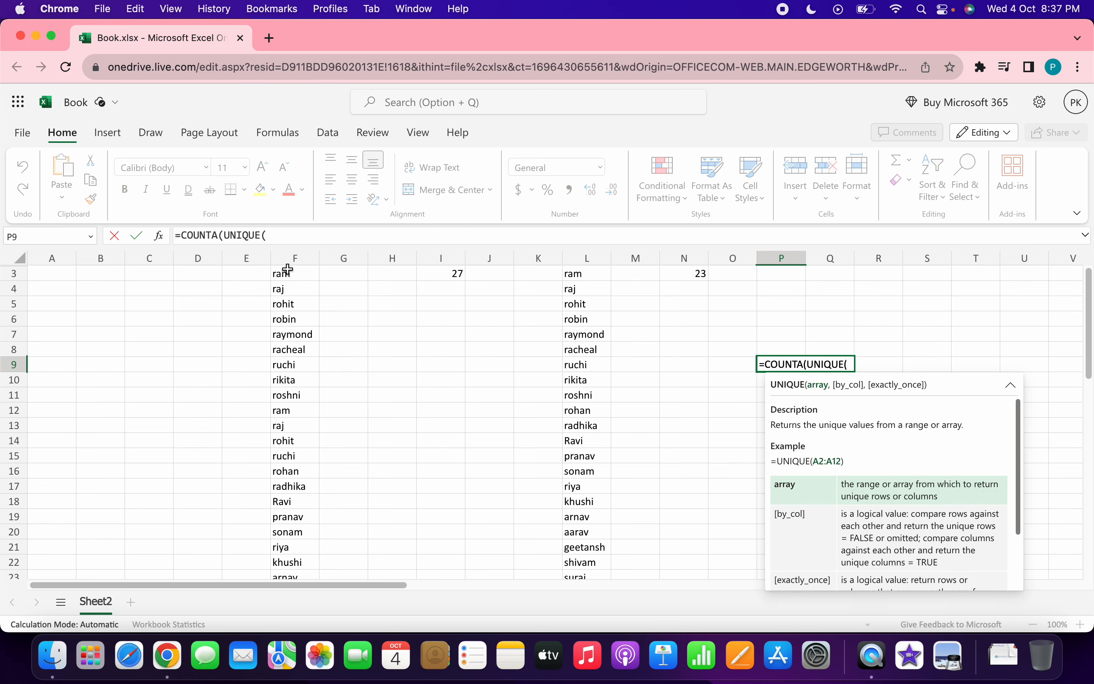
{"action": "left_click", "coordinate": [288, 271]}
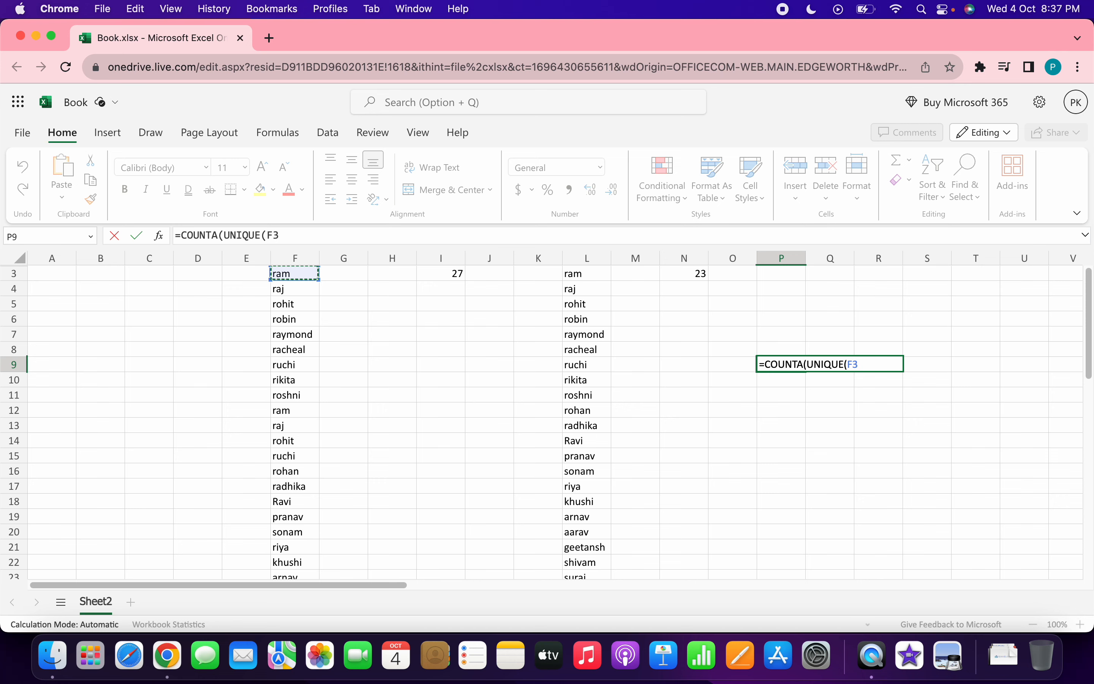
{"action": "key", "text": "ctrl+shift+Down"}
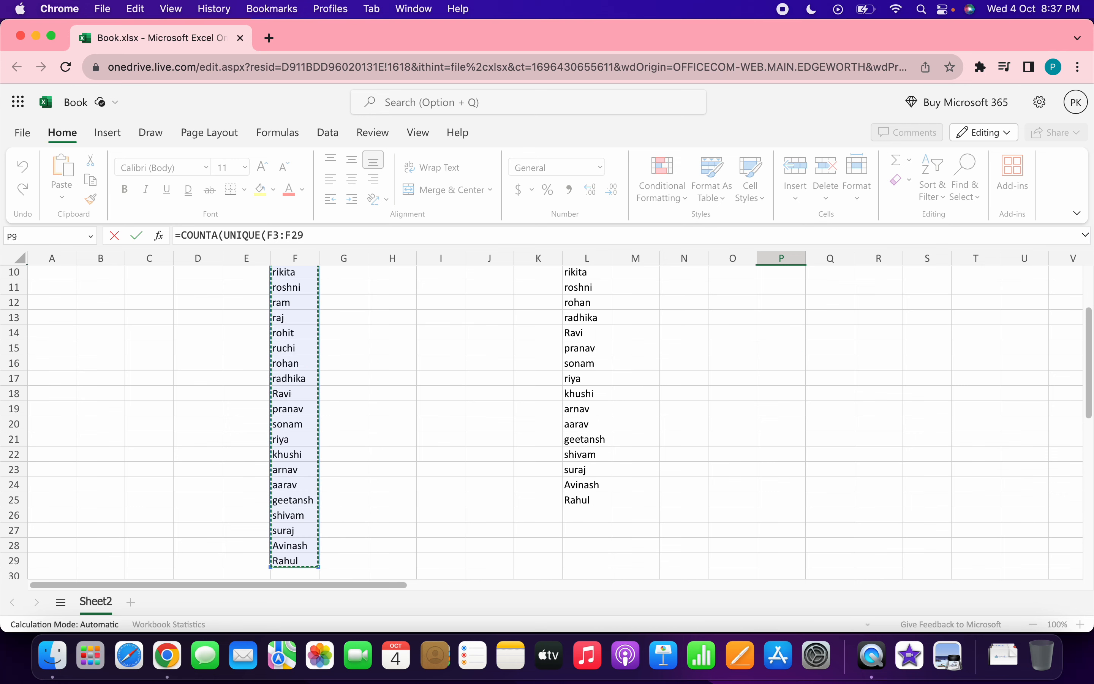
{"action": "key", "text": "Return"}
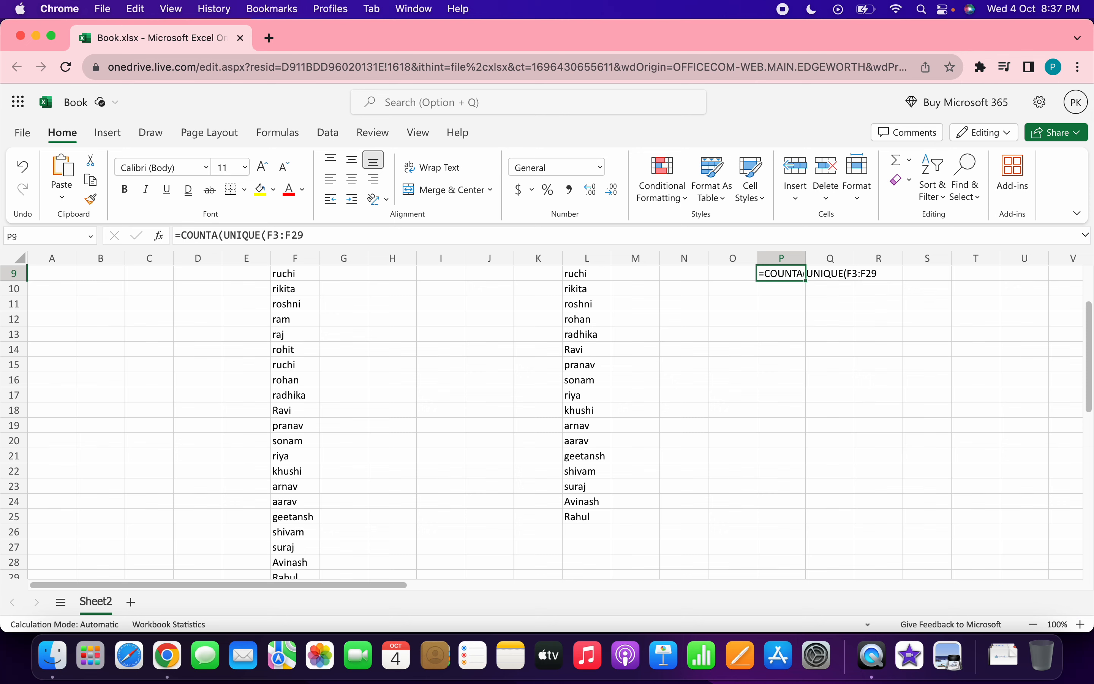
{"action": "left_click", "coordinate": [338, 235]}
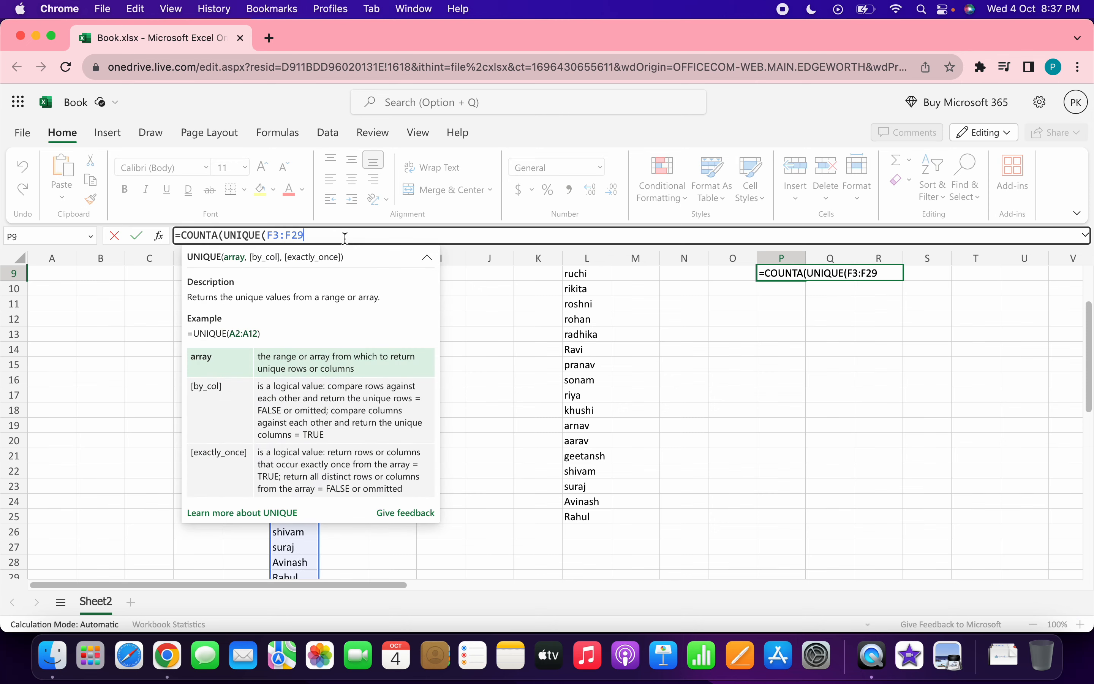
{"action": "type", "text": "))"}
{"action": "key", "text": "Return"}
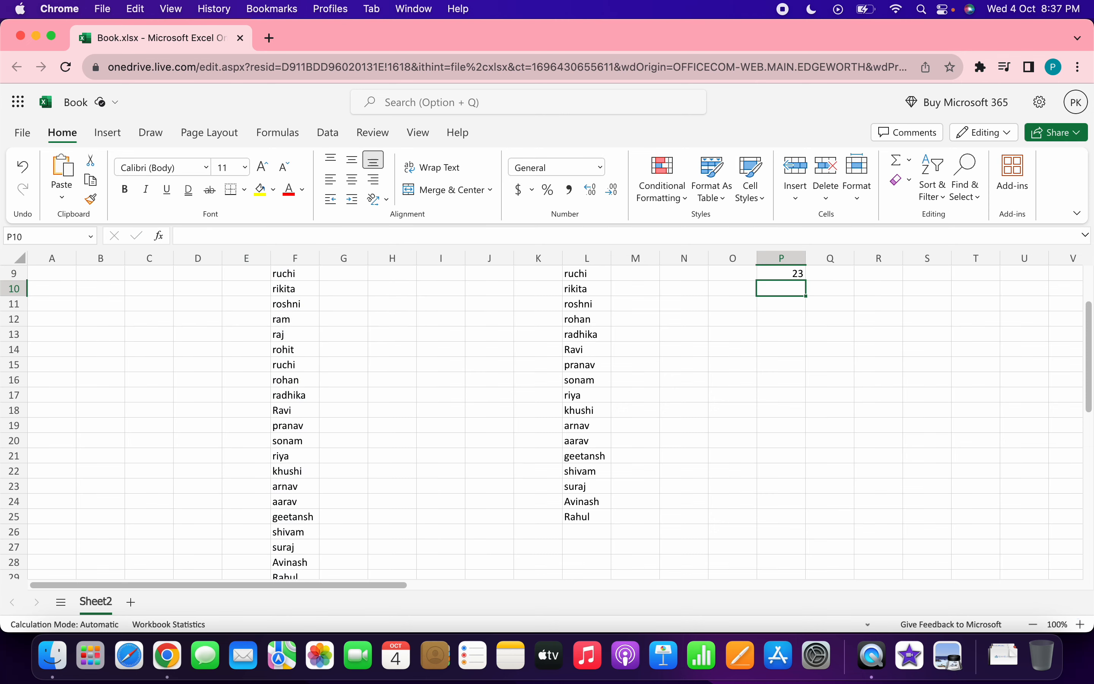
Apply a Duplicate Values conditional formatting rule to column F with light red fill and dark red text.
{"action": "key", "text": "Up"}
{"action": "key", "text": "Up"}
{"action": "key", "text": "Up"}
{"action": "key", "text": "Up"}
{"action": "key", "text": "Up"}
{"action": "key", "text": "Up"}
{"action": "key", "text": "Up"}
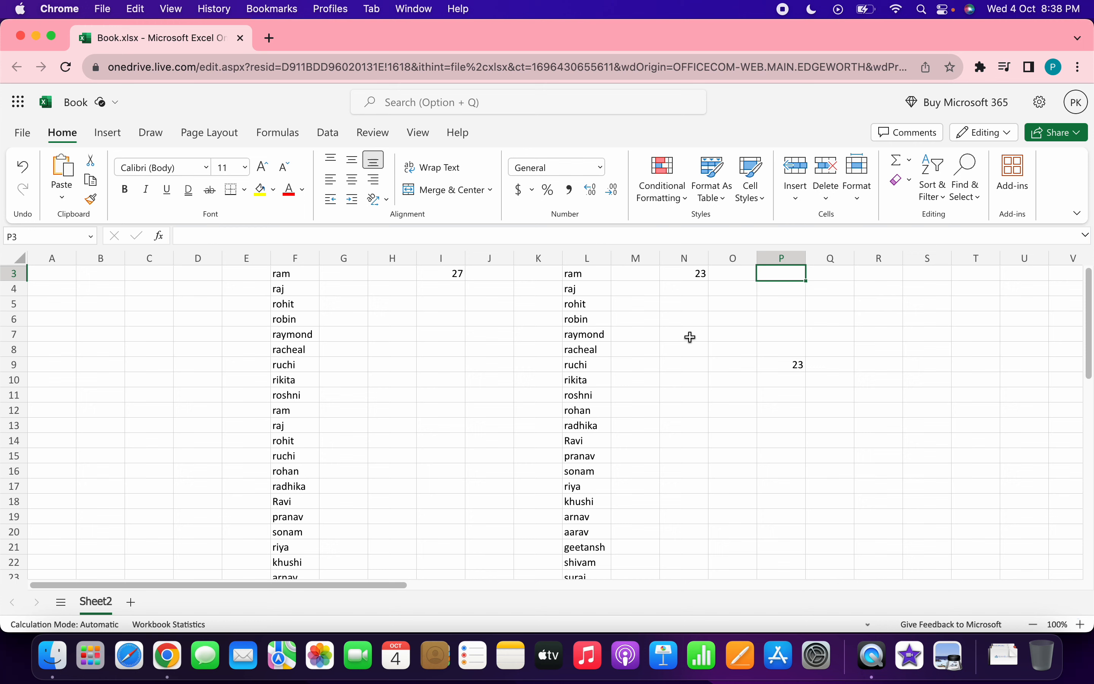
{"action": "left_click", "coordinate": [291, 254]}
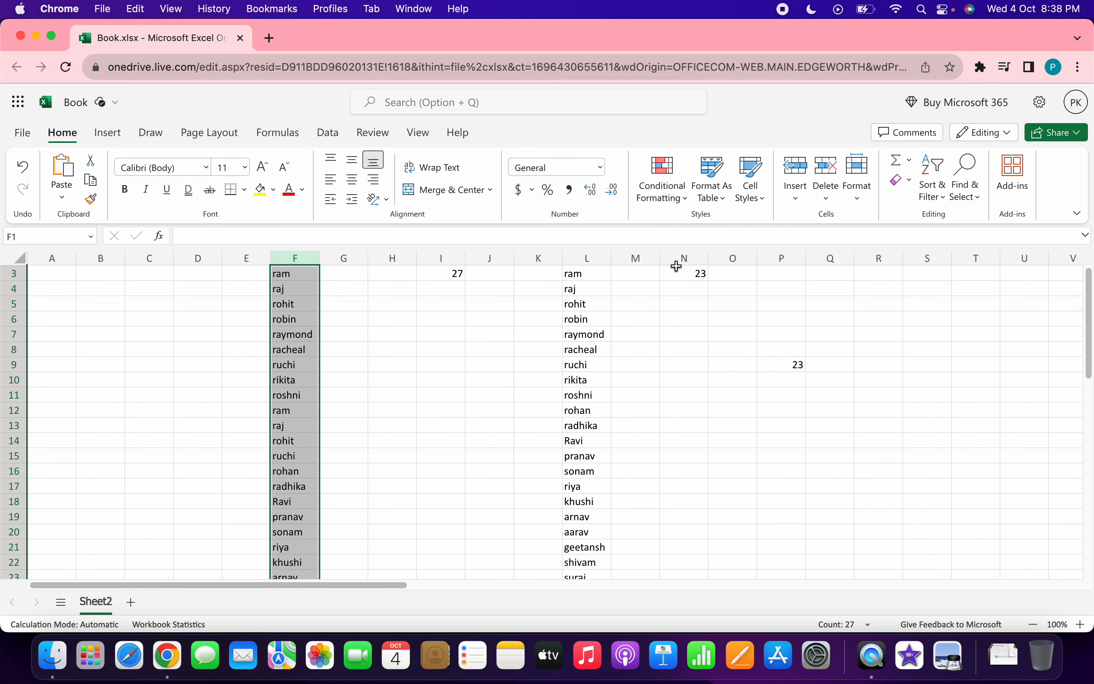
{"action": "left_click", "coordinate": [673, 201]}
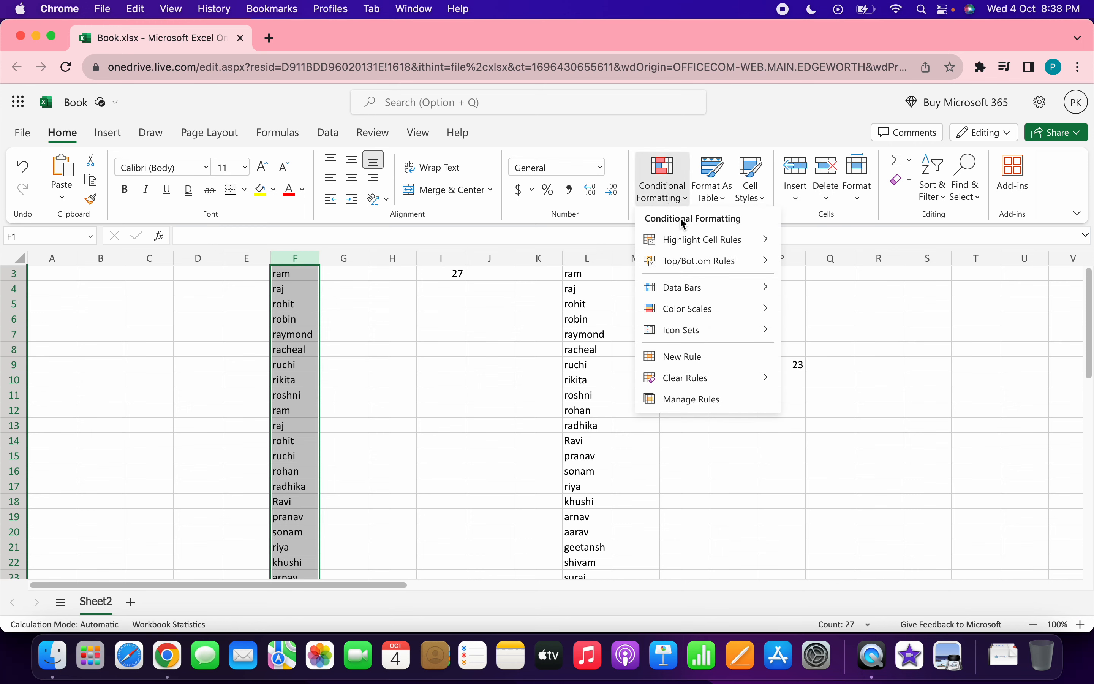
{"action": "mouse_move", "coordinate": [686, 235]}
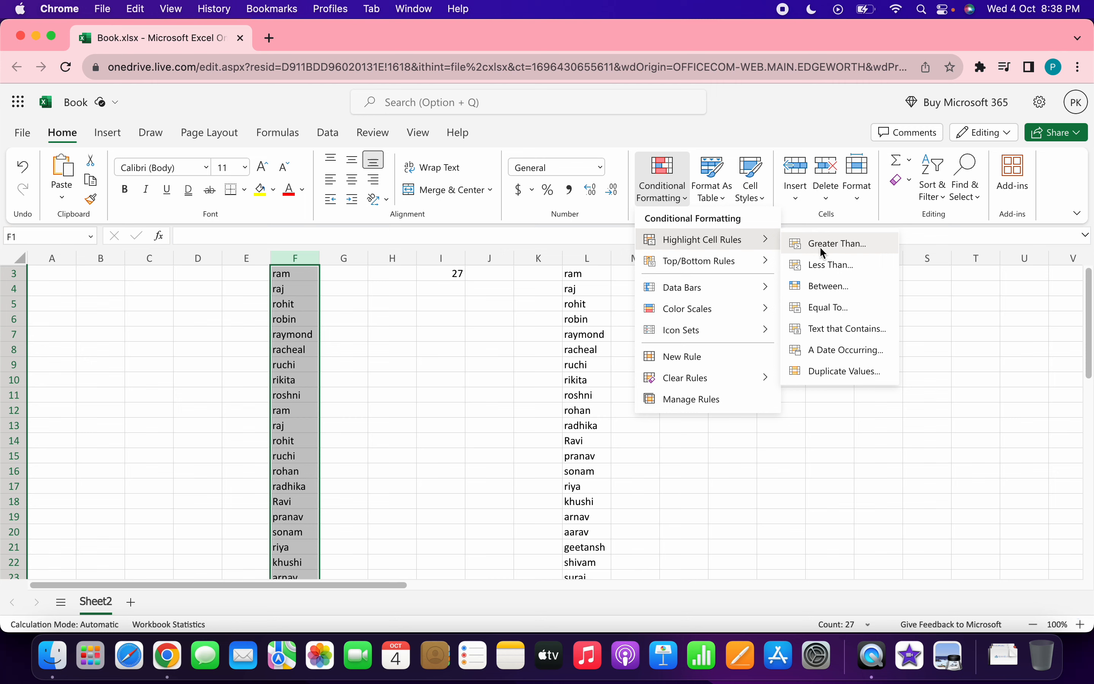
{"action": "left_click", "coordinate": [828, 371]}
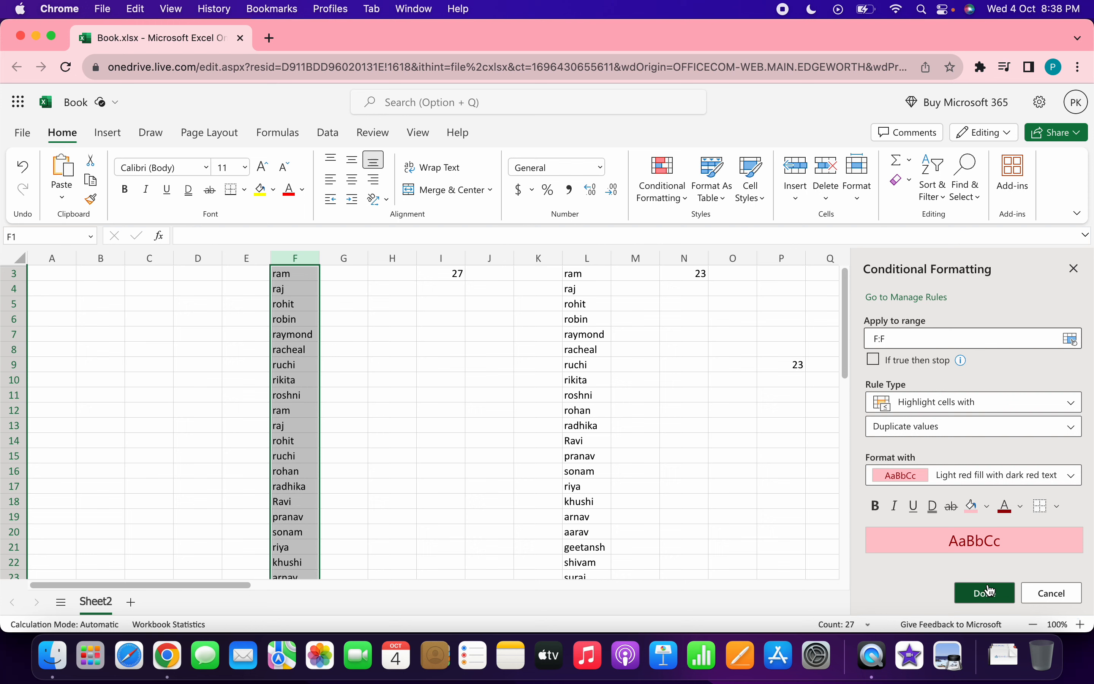
{"action": "left_click", "coordinate": [988, 590]}
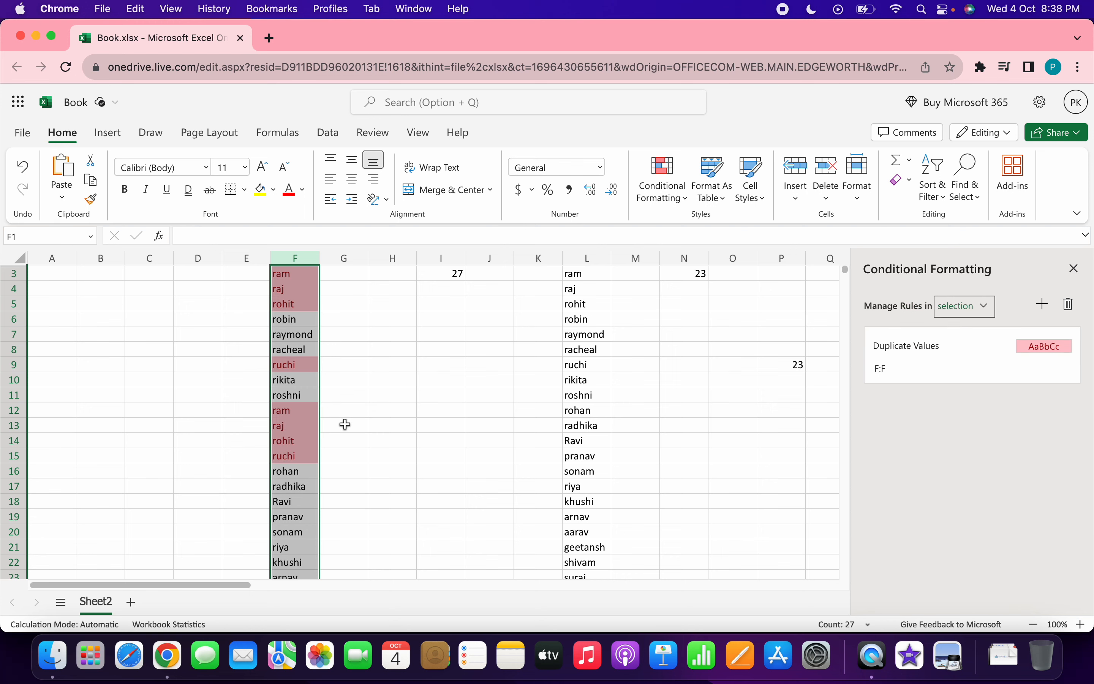
Close the Conditional Formatting pane and undo the Duplicate Values highlighting on column F.
{"action": "left_click", "coordinate": [1074, 268]}
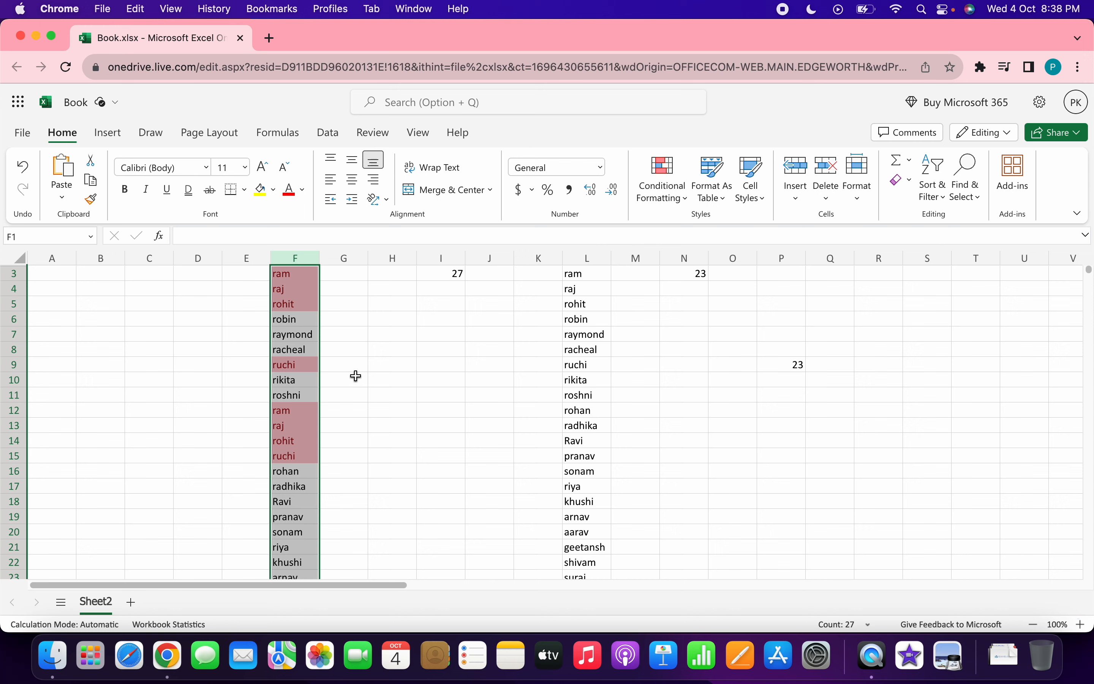
{"action": "key", "text": "super+z"}
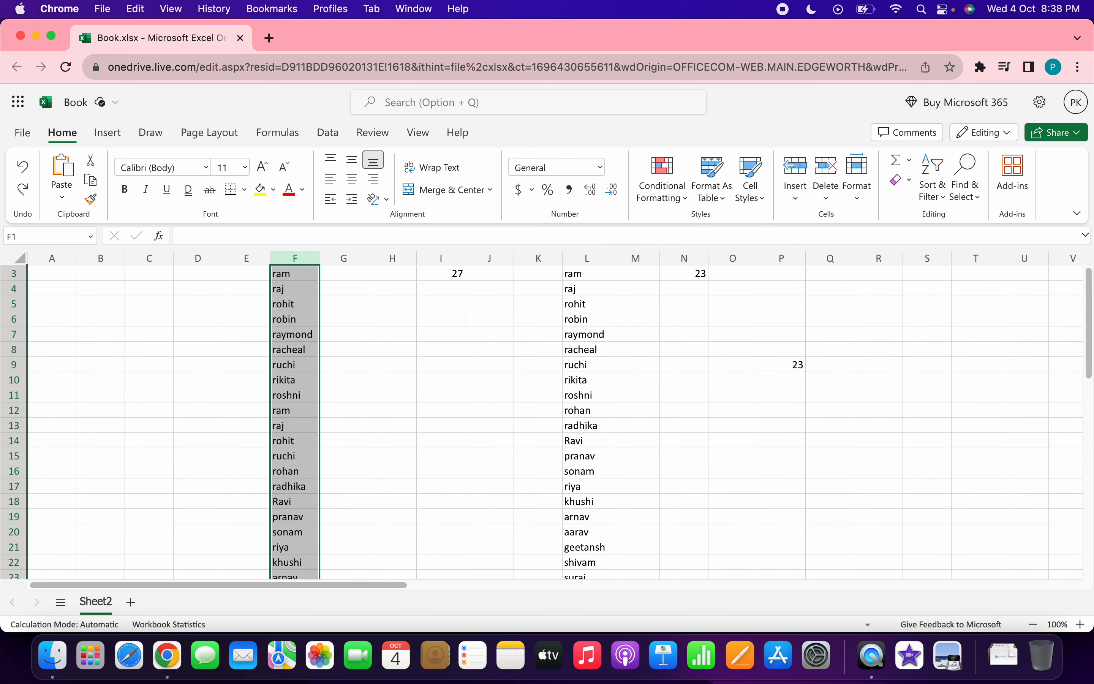
Enter the formula =COUNTIF(F3:F29,F3) in cell G3 to count how often the first name occurs.
{"action": "left_click", "coordinate": [343, 273]}
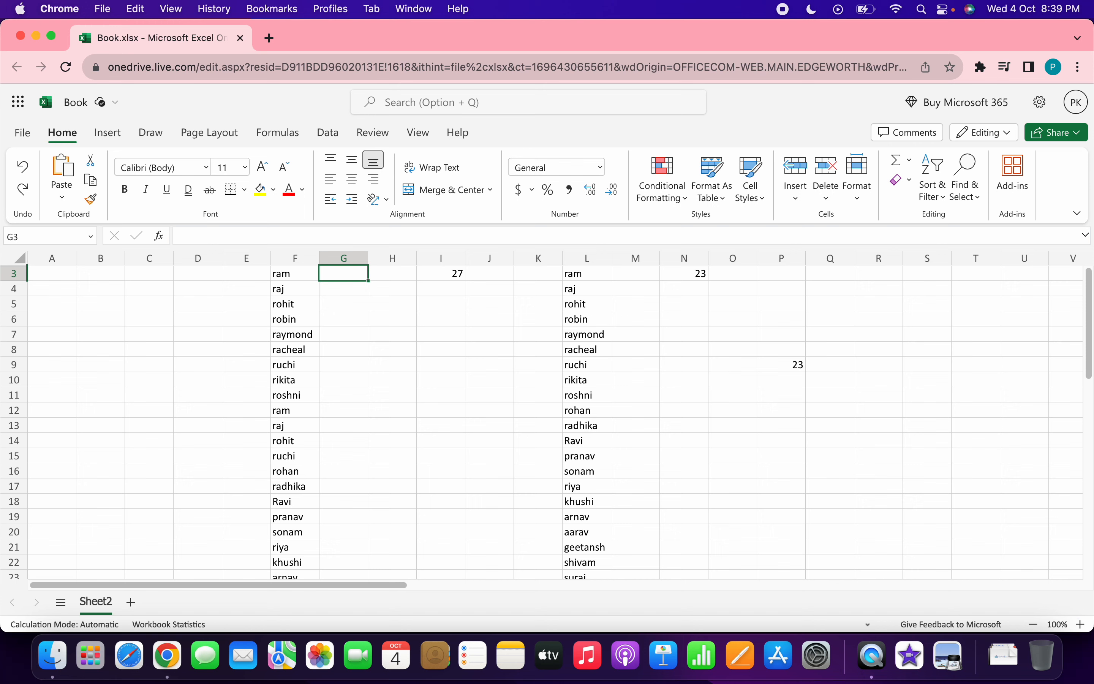
{"action": "type", "text": "=count"}
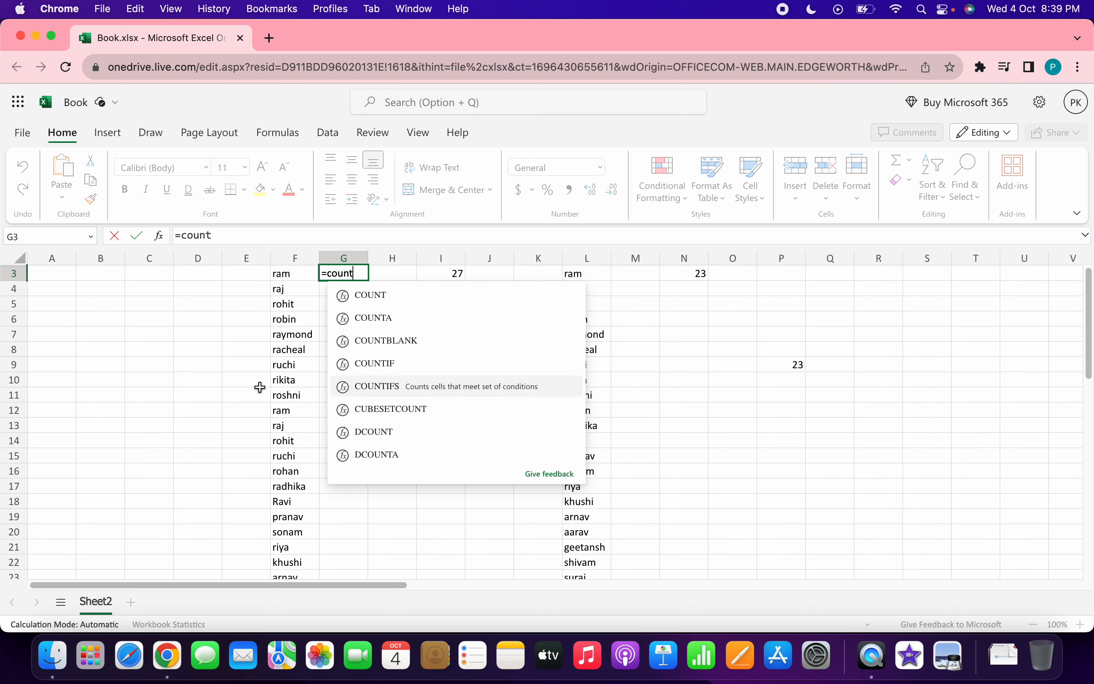
{"action": "left_click", "coordinate": [419, 325]}
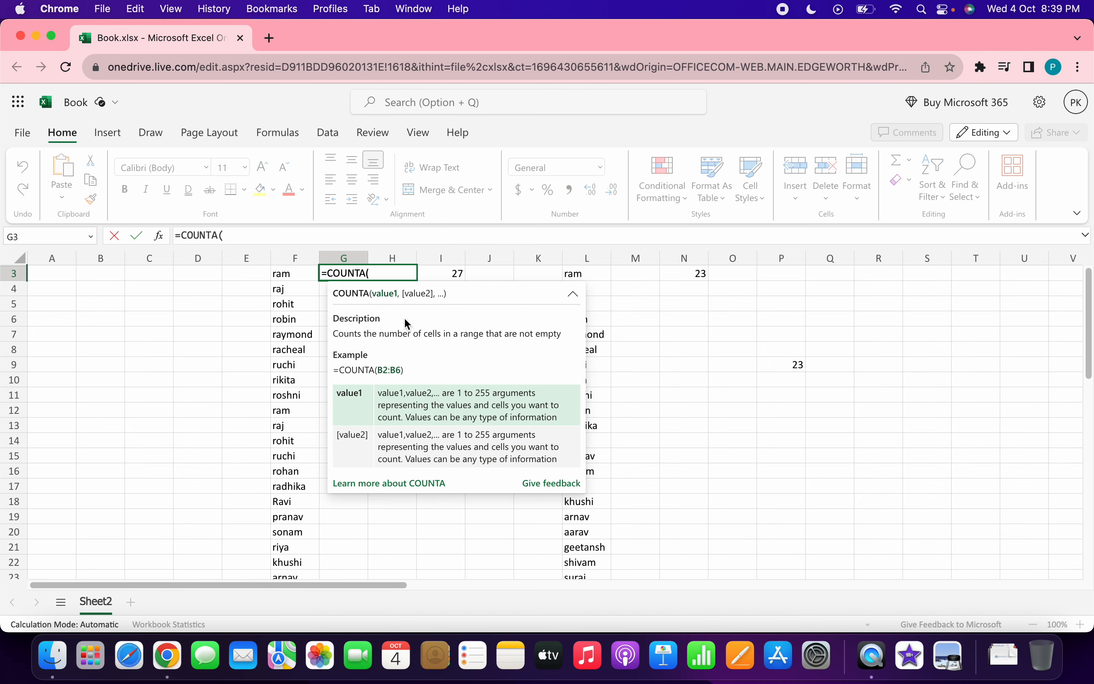
{"action": "key", "text": "BackSpace"}
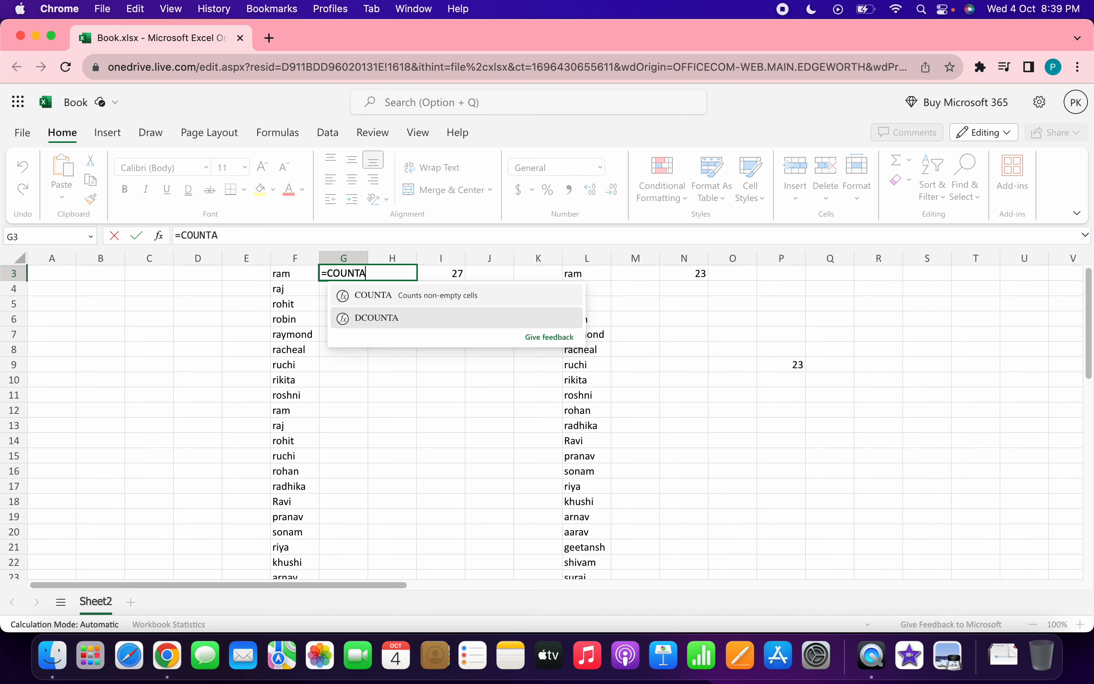
{"action": "key", "text": "BackSpace"}
{"action": "type", "text": "IF("}
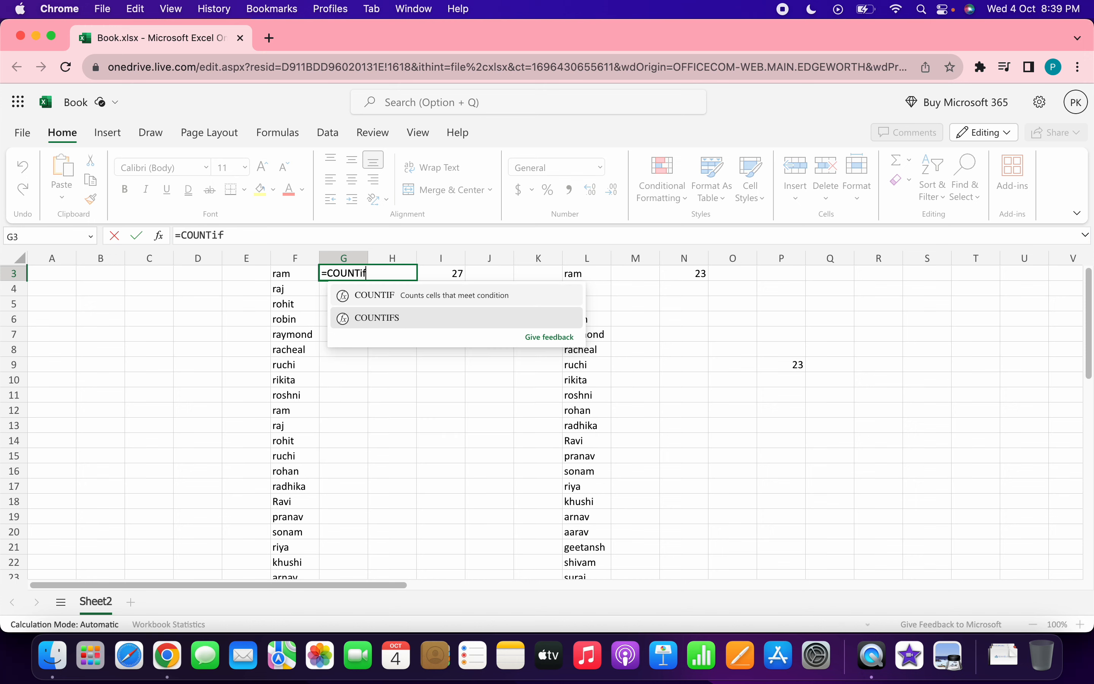
{"action": "key", "text": "Left"}
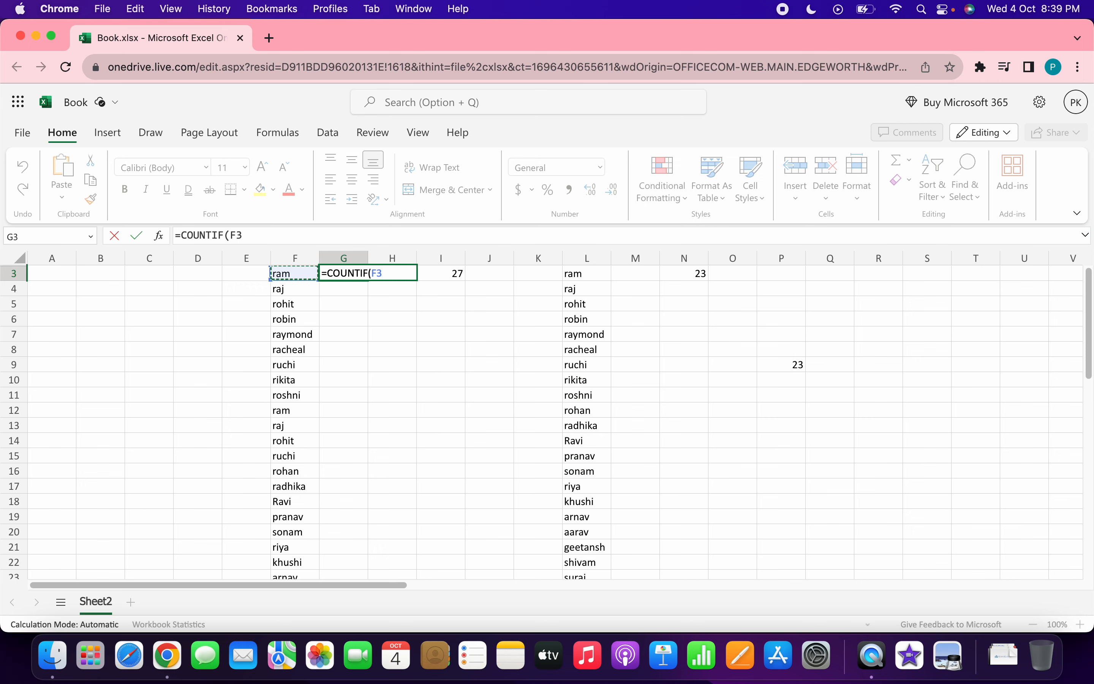
{"action": "key", "text": "super+shift+Down"}
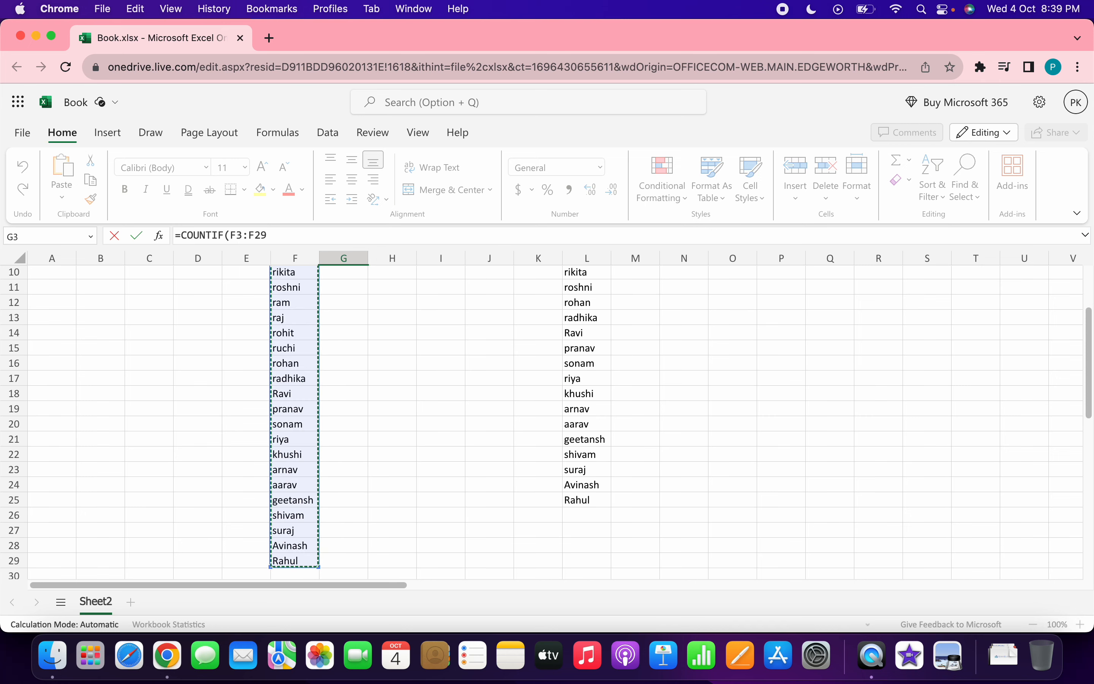
{"action": "type", "text": ","}
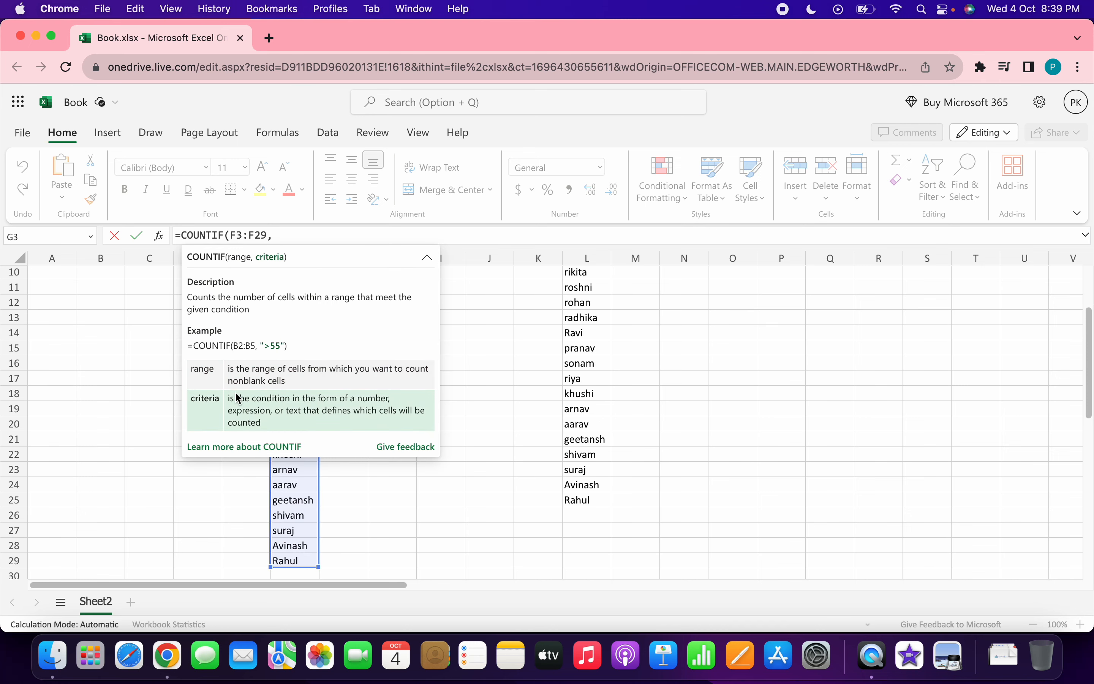
{"action": "scroll", "coordinate": [581, 327], "scroll_direction": "up", "scroll_amount": 5}
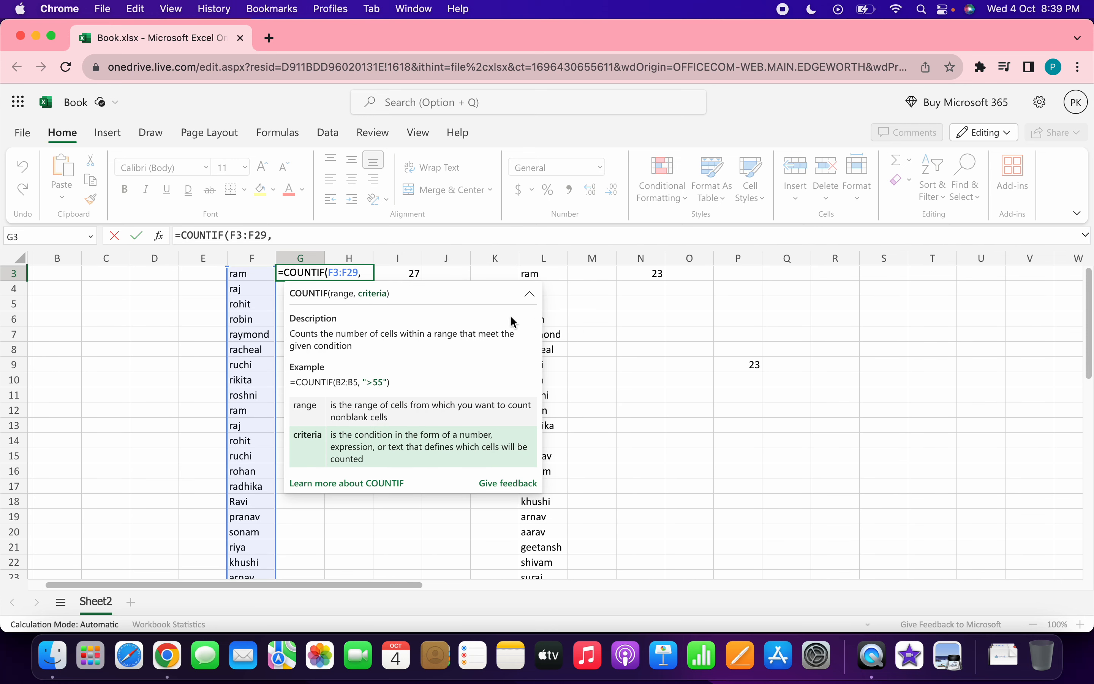
{"action": "left_click", "coordinate": [244, 273]}
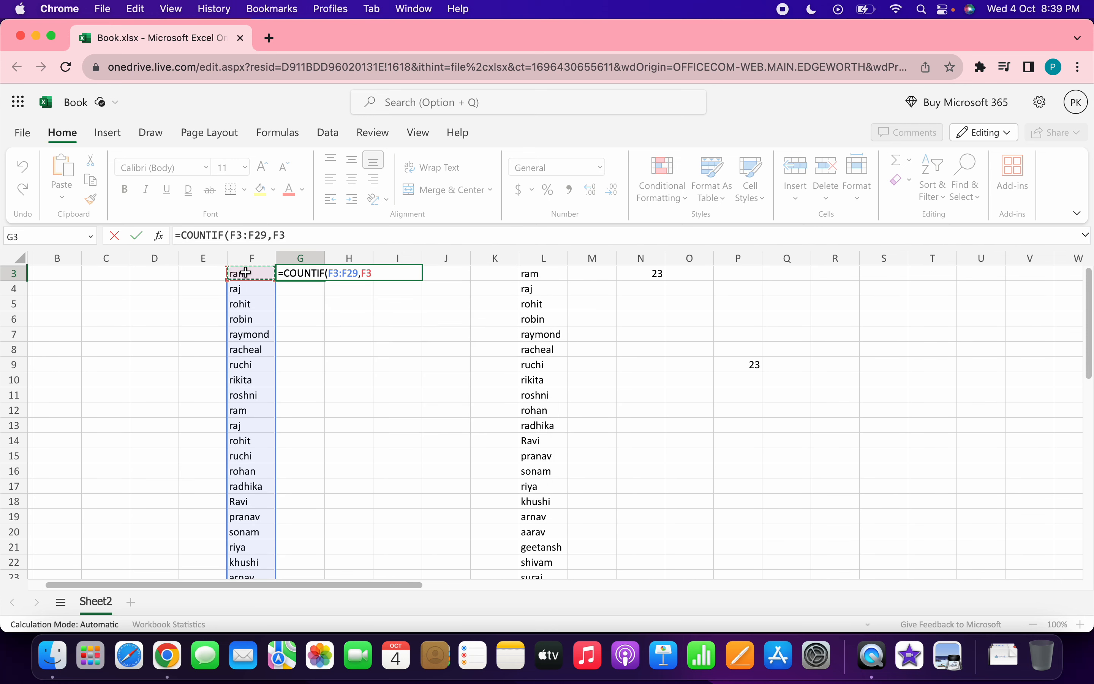
{"action": "type", "text": ")"}
Make the range in the G3 formula absolute so that it reads =COUNTIF($F$3:$F$29,F3).
{"action": "left_click", "coordinate": [266, 235]}
{"action": "left_click_drag", "start_coordinate": [230, 235], "coordinate": [257, 233]}
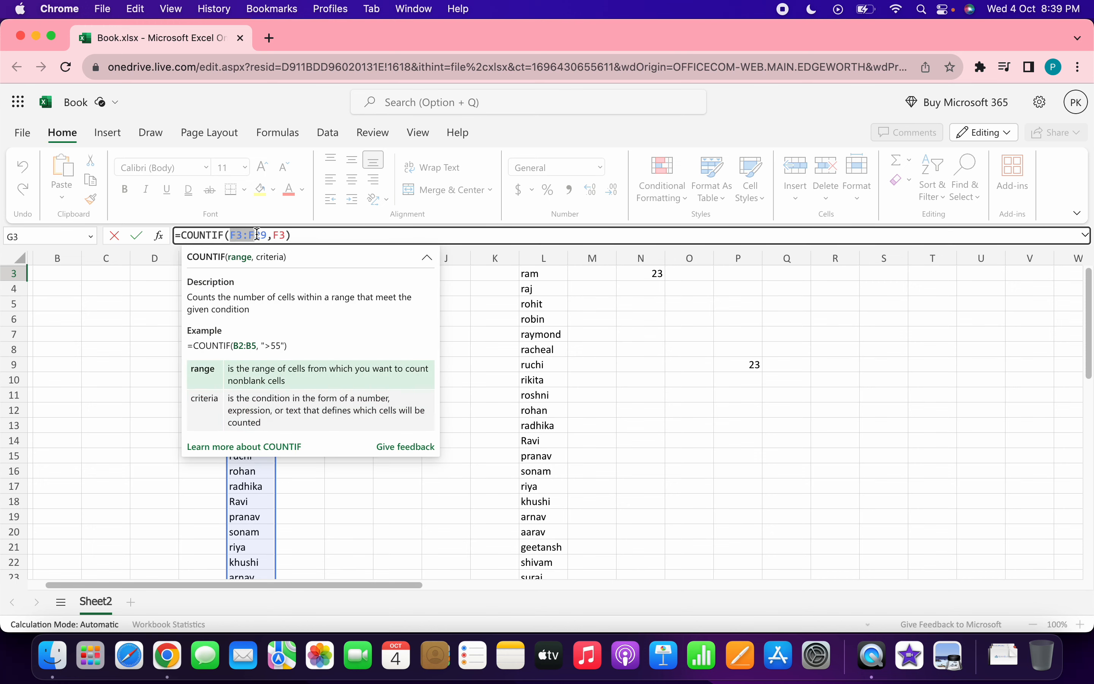
{"action": "left_click", "coordinate": [255, 234]}
{"action": "type", "text": "$"}
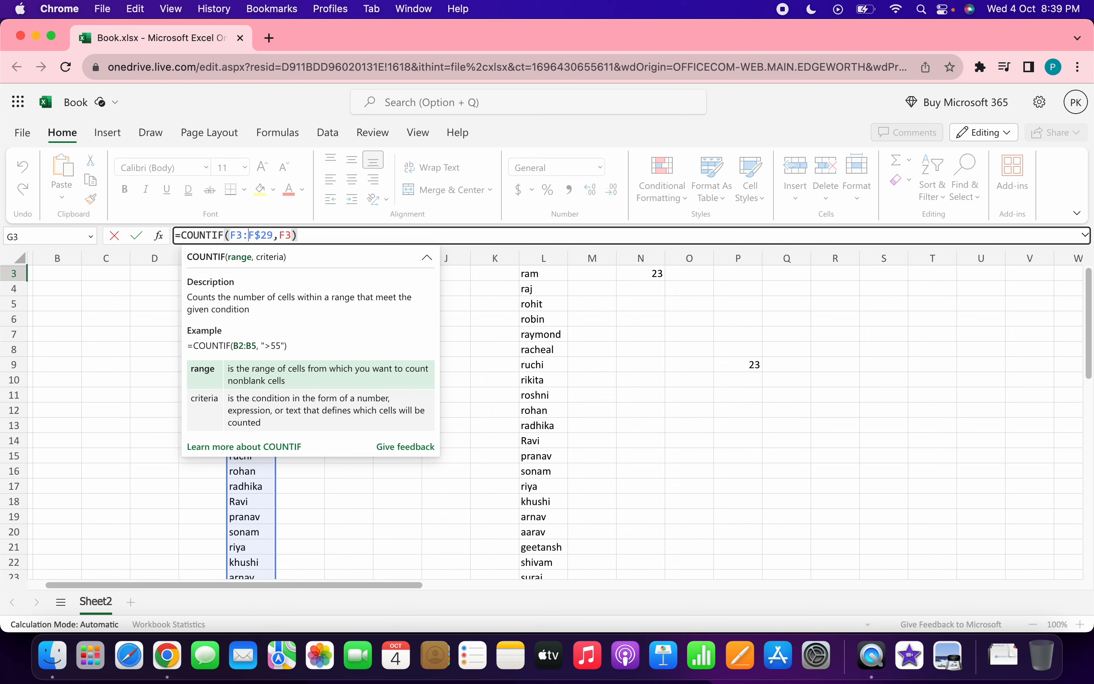
{"action": "key", "text": "Left"}
{"action": "type", "text": "$"}
{"action": "key", "text": "Left"}
{"action": "key", "text": "Left"}
{"action": "type", "text": "$"}
{"action": "key", "text": "Left"}
{"action": "key", "text": "Left"}
{"action": "type", "text": "$"}
{"action": "key", "text": "Return"}
{"action": "key", "text": "Up"}
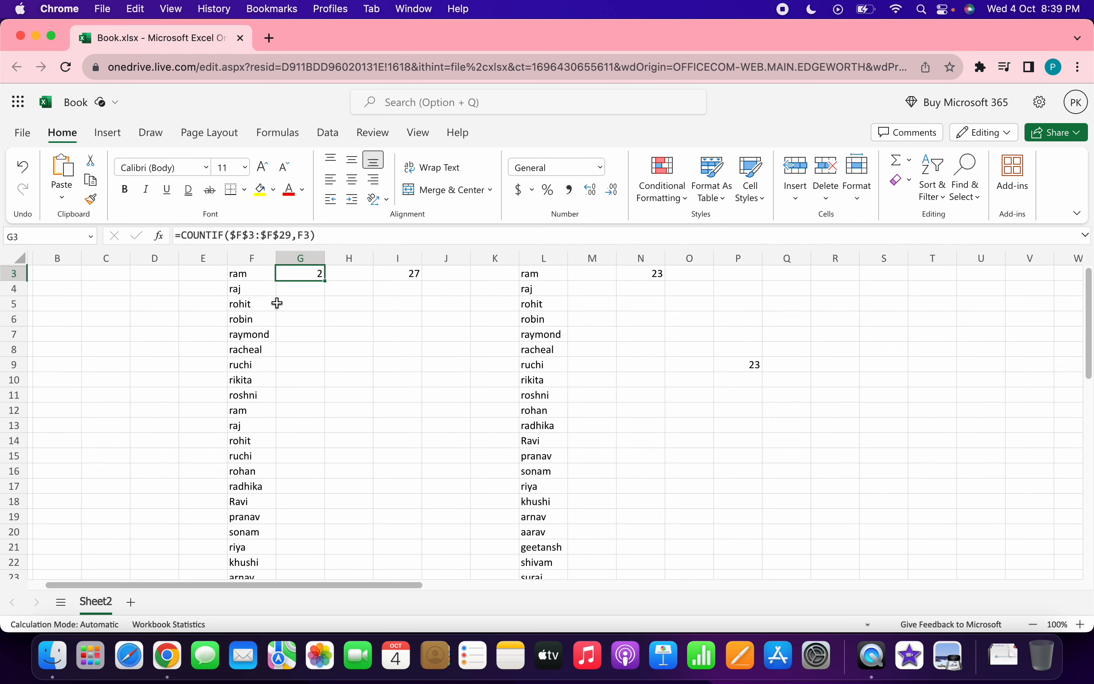
Fill the COUNTIF formula from G3 down column G alongside all the names.
{"action": "double_click", "coordinate": [324, 286]}
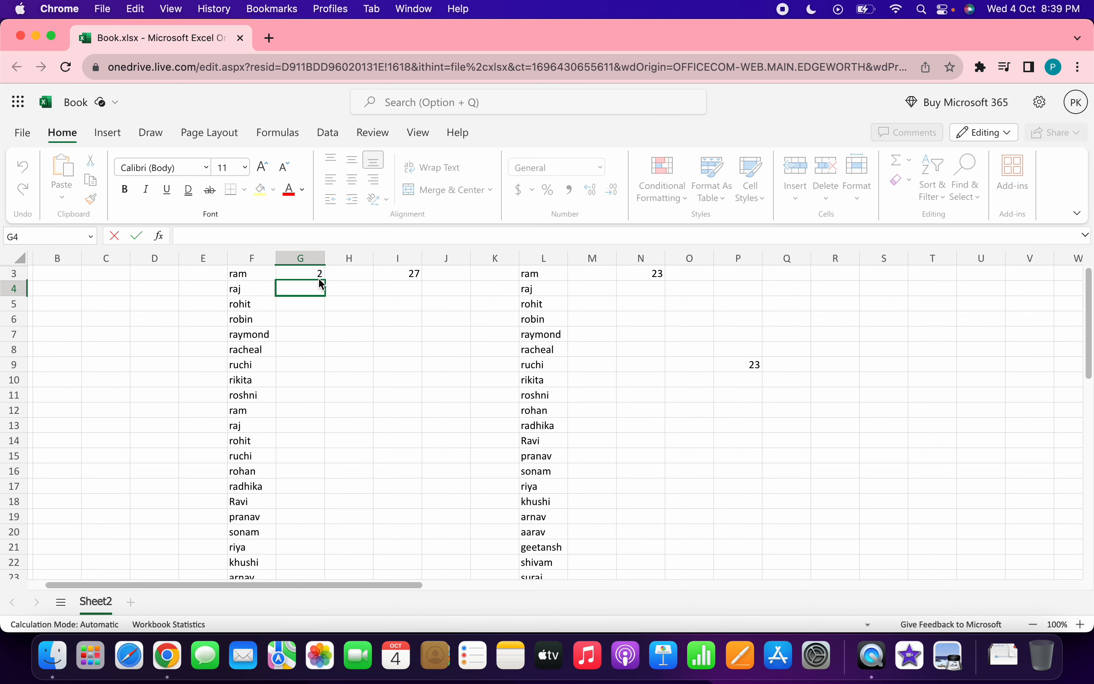
{"action": "left_click", "coordinate": [319, 273]}
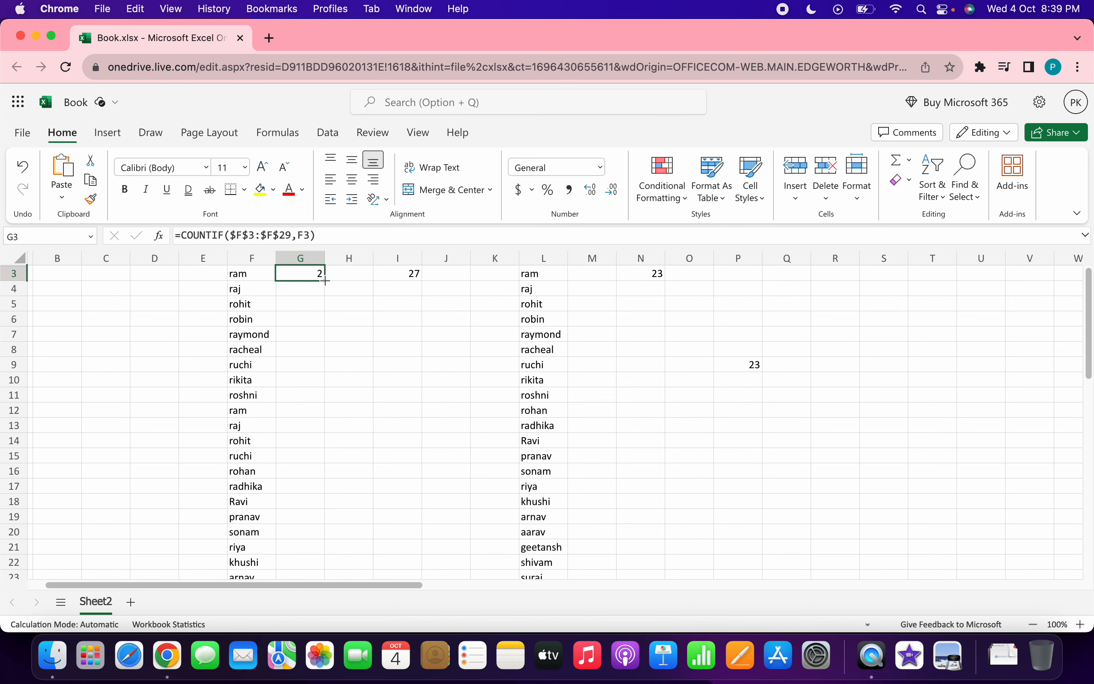
{"action": "double_click", "coordinate": [324, 280]}
Turn on filtering for the names and their counts in columns F and G.
{"action": "left_click", "coordinate": [935, 199]}
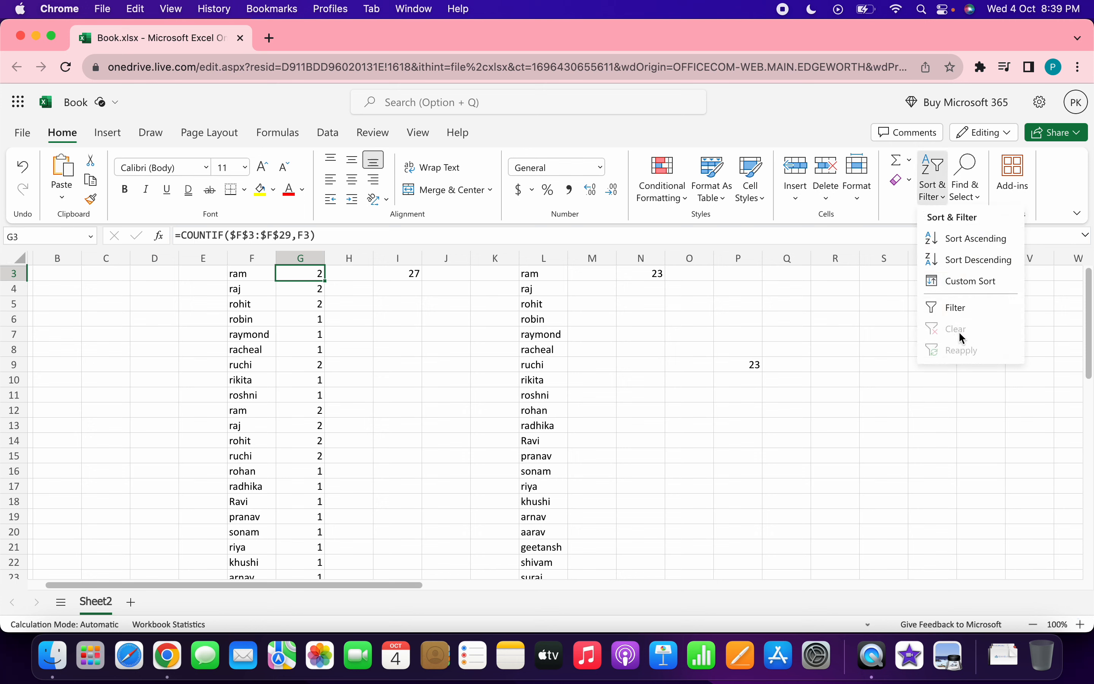
{"action": "left_click", "coordinate": [967, 308]}
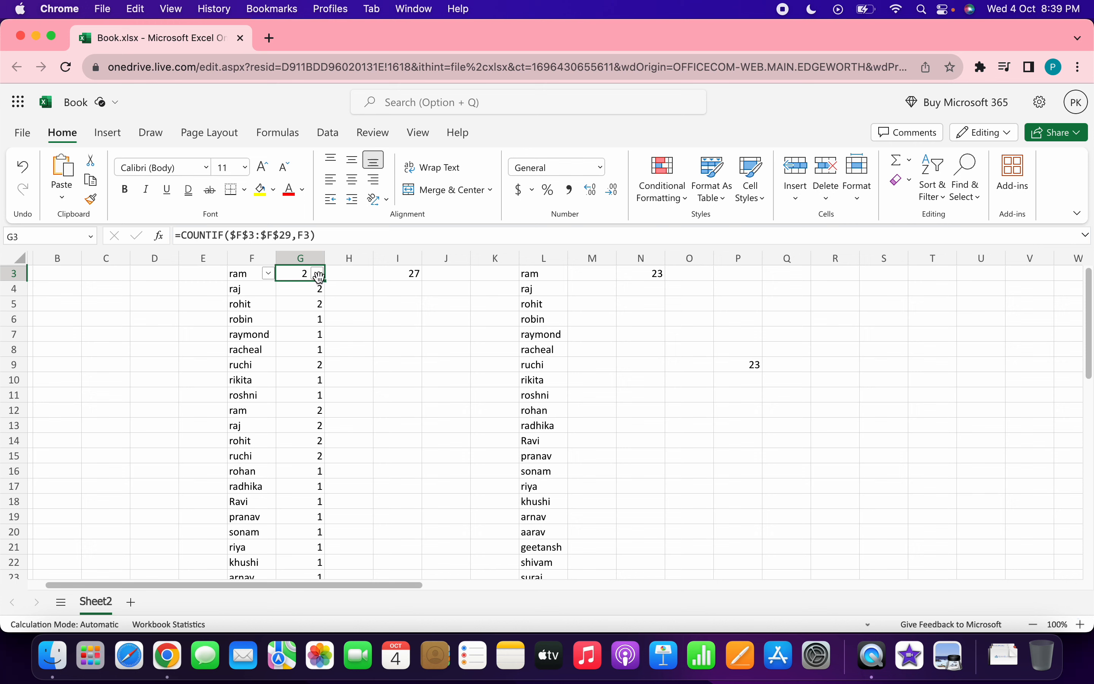
{"action": "left_click", "coordinate": [319, 275]}
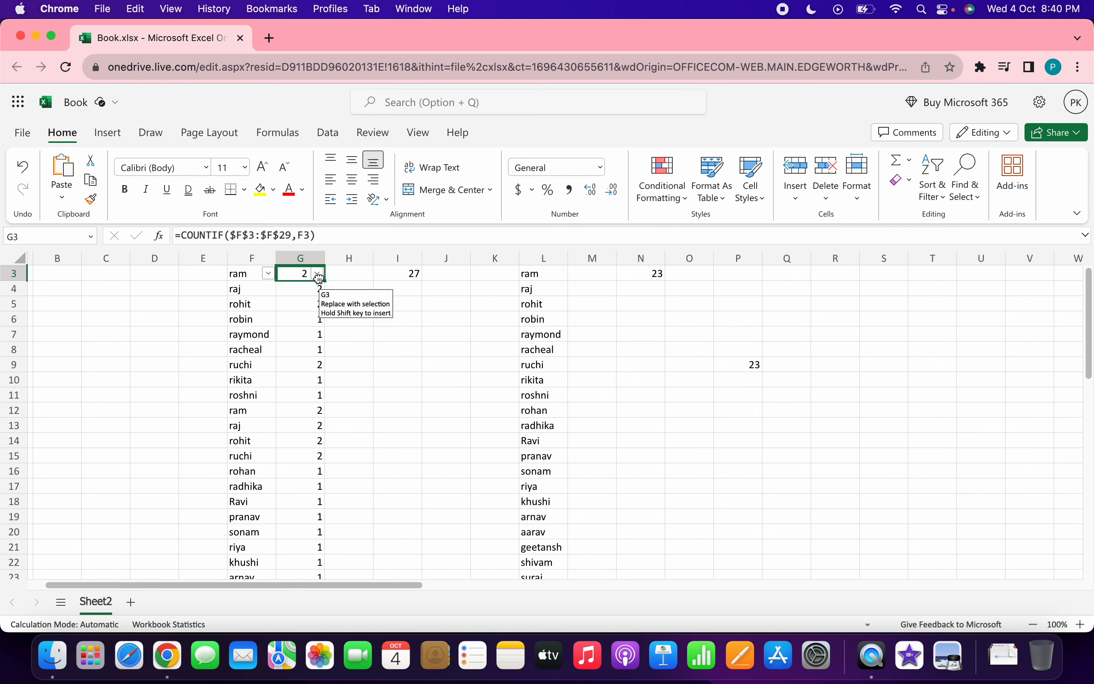
{"action": "left_click", "coordinate": [395, 332]}
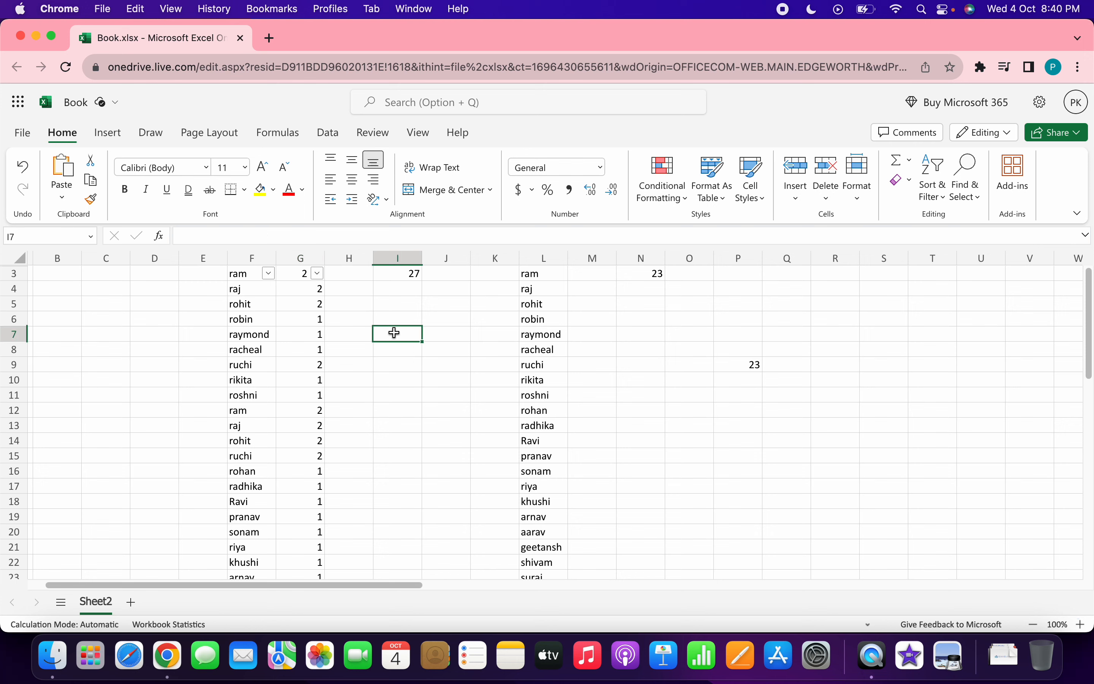
Filter column G with a number filter for values greater than 1.
{"action": "left_click", "coordinate": [318, 274]}
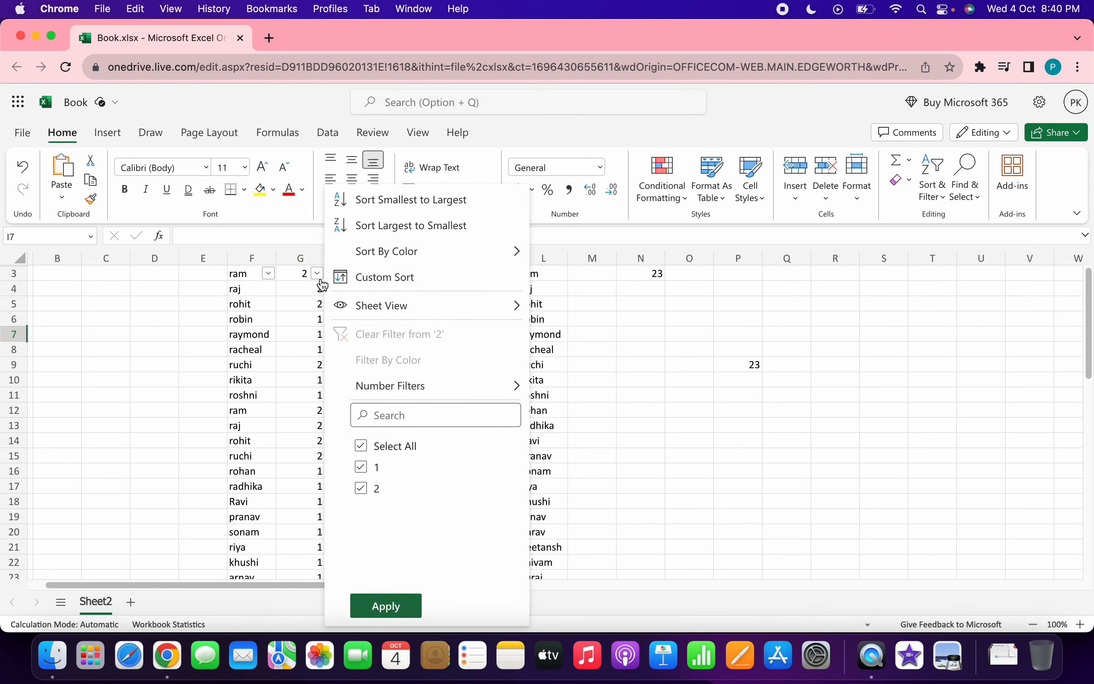
{"action": "mouse_move", "coordinate": [468, 387]}
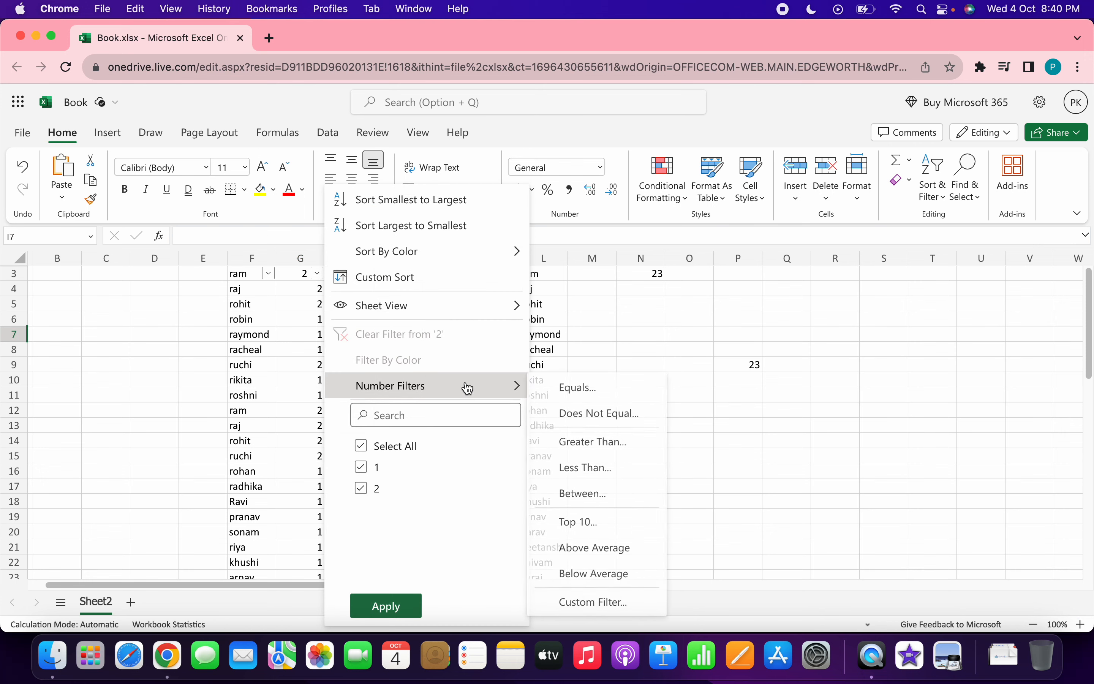
{"action": "left_click", "coordinate": [590, 442]}
{"action": "type", "text": "1"}
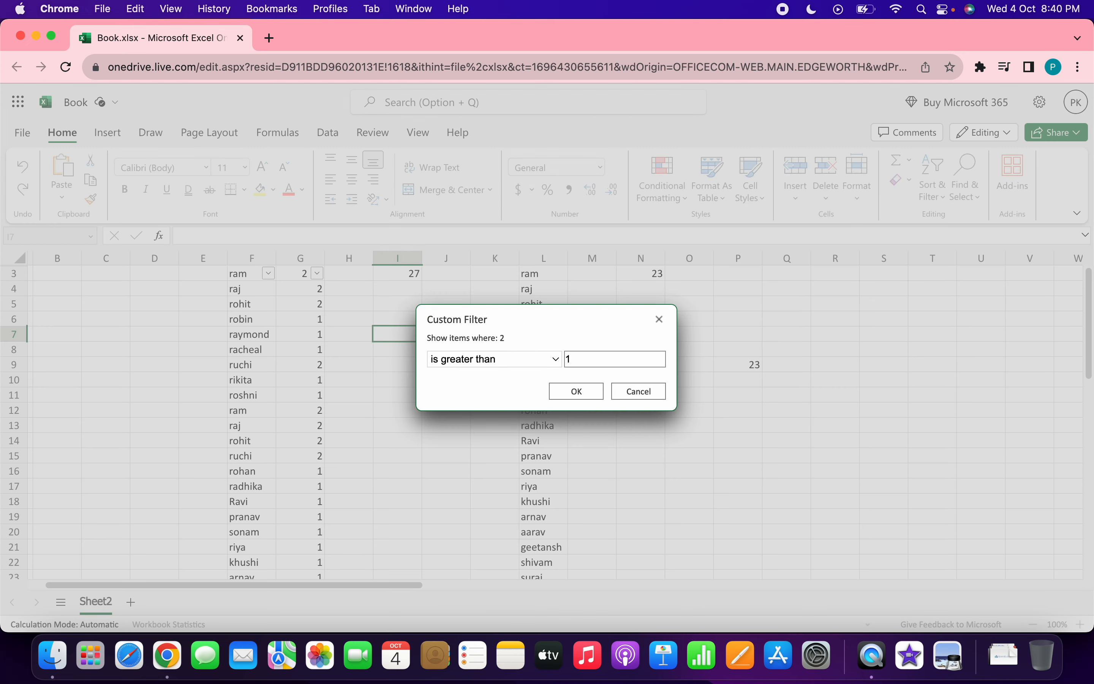
{"action": "key", "text": "Return"}
Undo the greater-than number filter on column G.
{"action": "key", "text": "Left"}
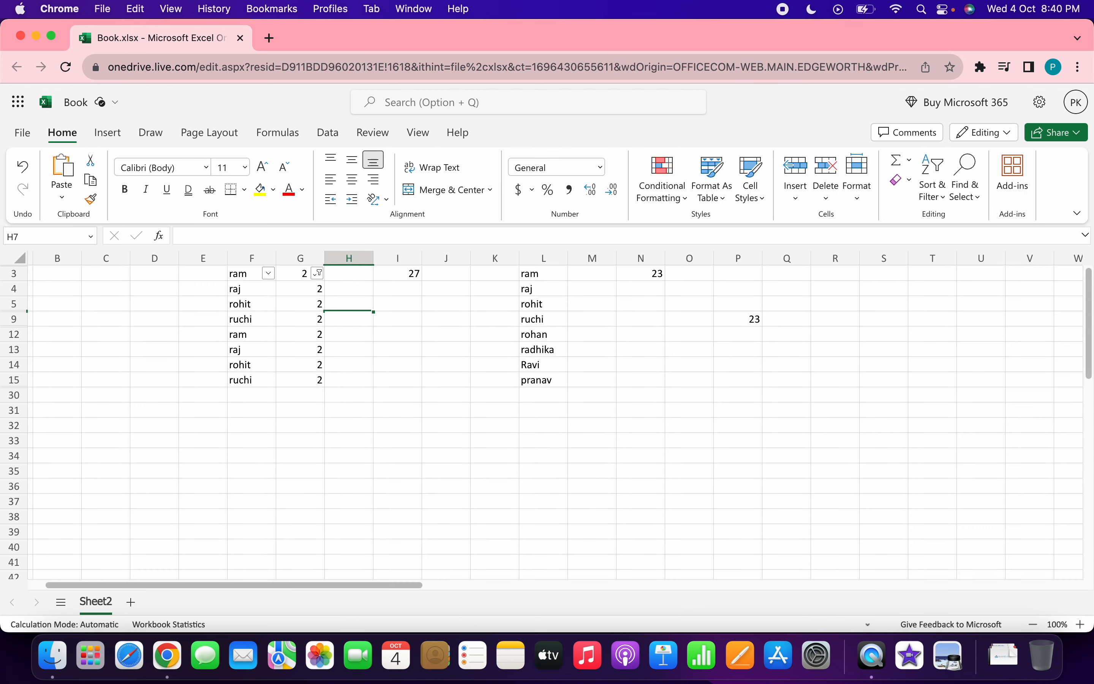
{"action": "key", "text": "Left"}
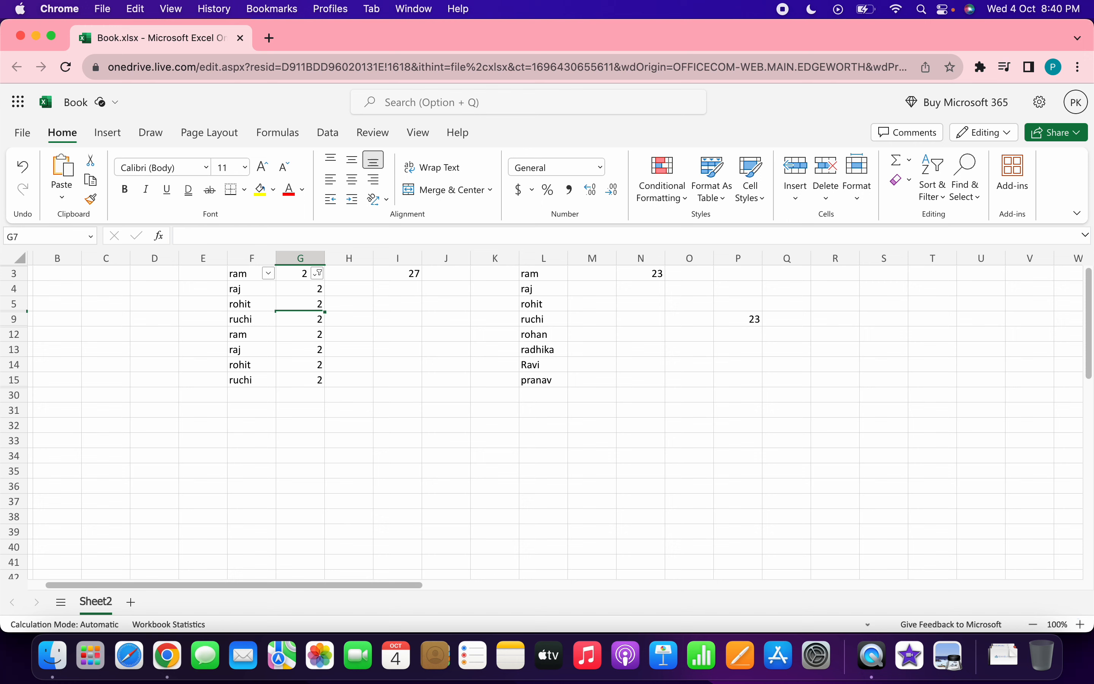
{"action": "key", "text": "super+z"}
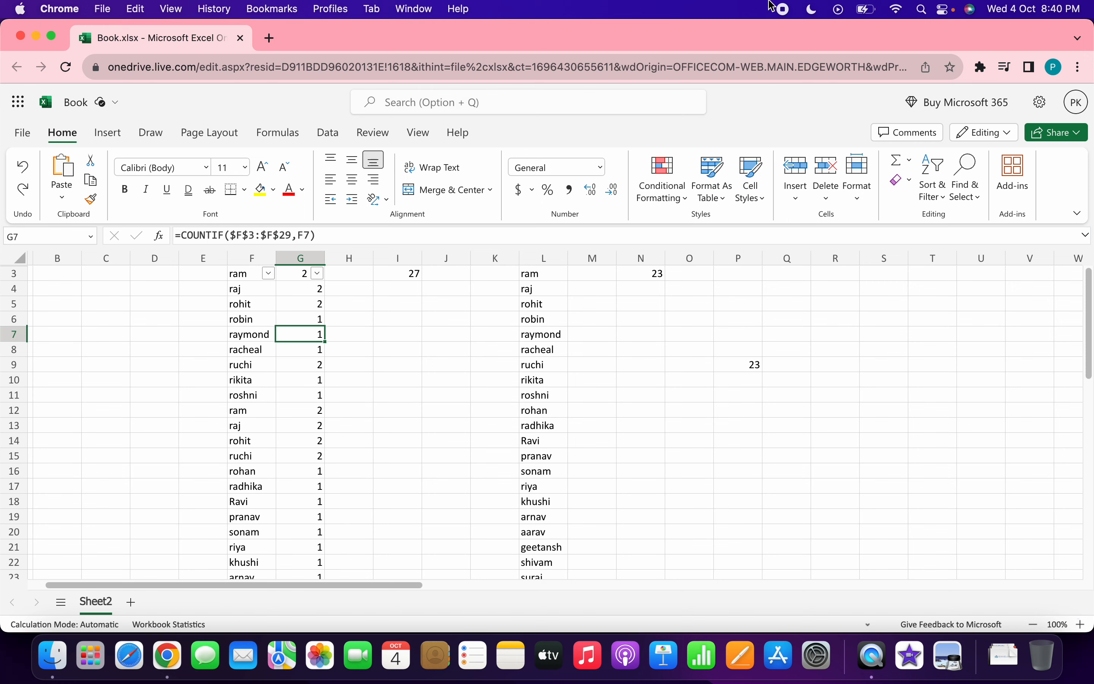